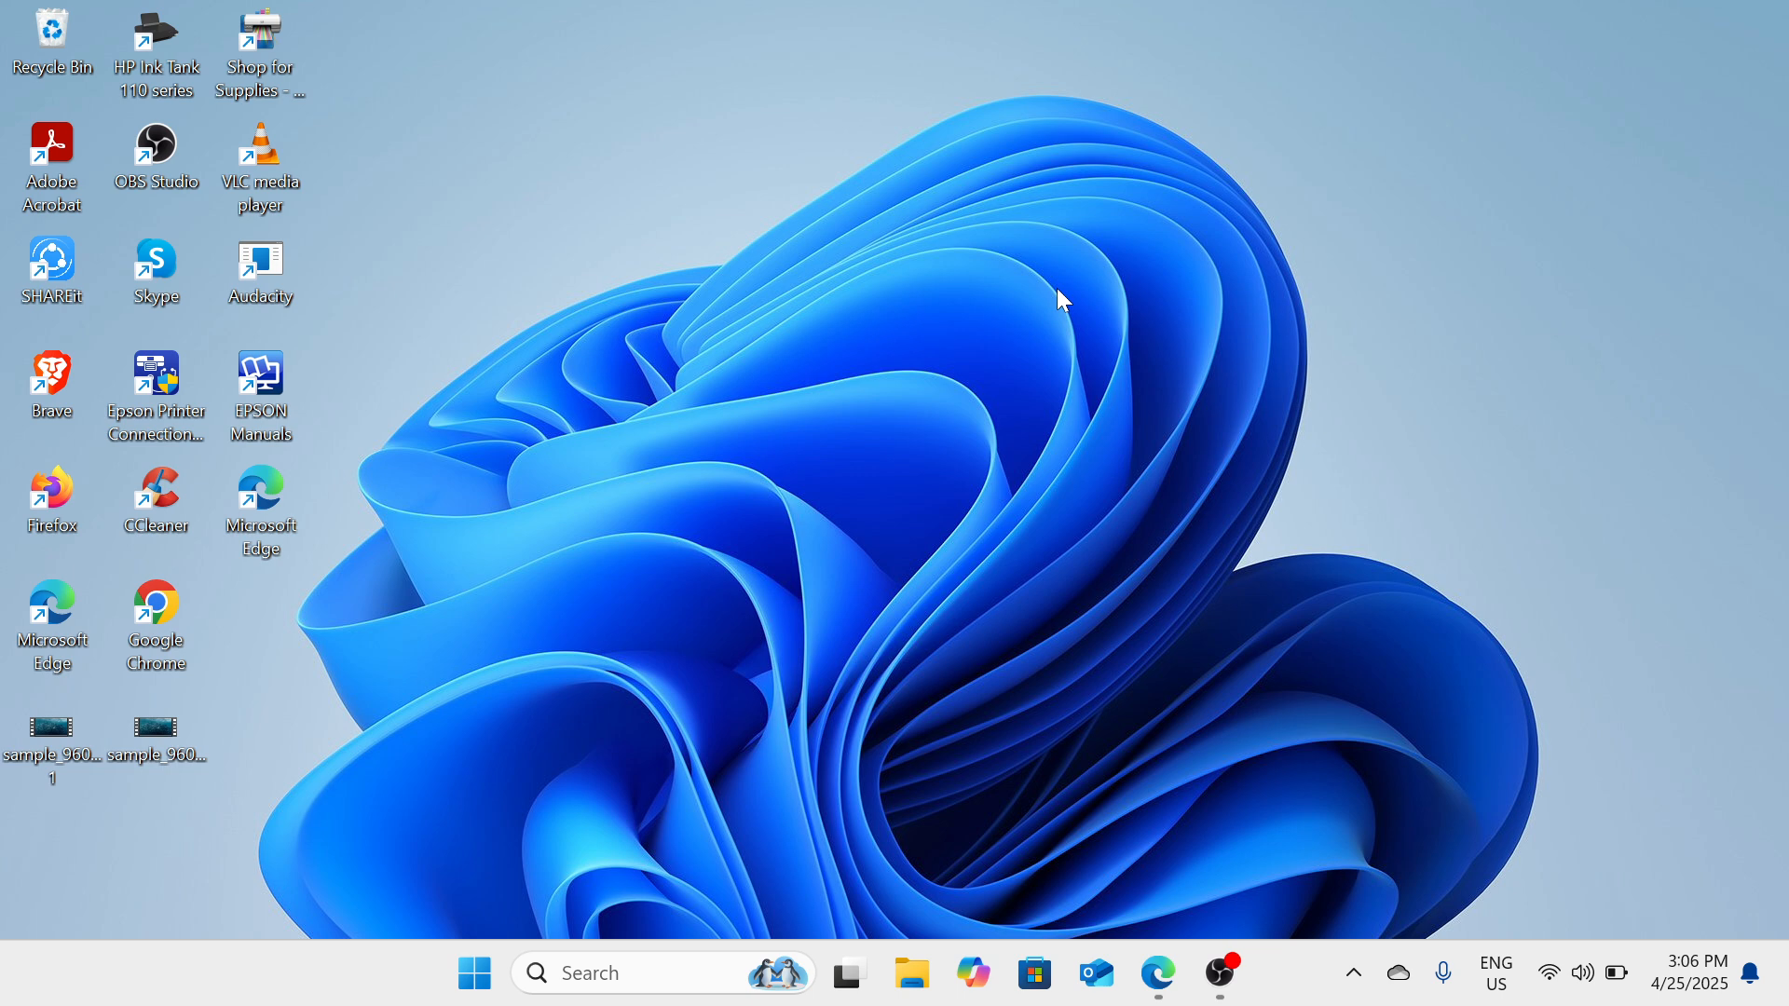
- Open the Windows Temp folder with the Run command "temp" and select all of its contents before closing it
{"action": "key", "text": "super+r"}
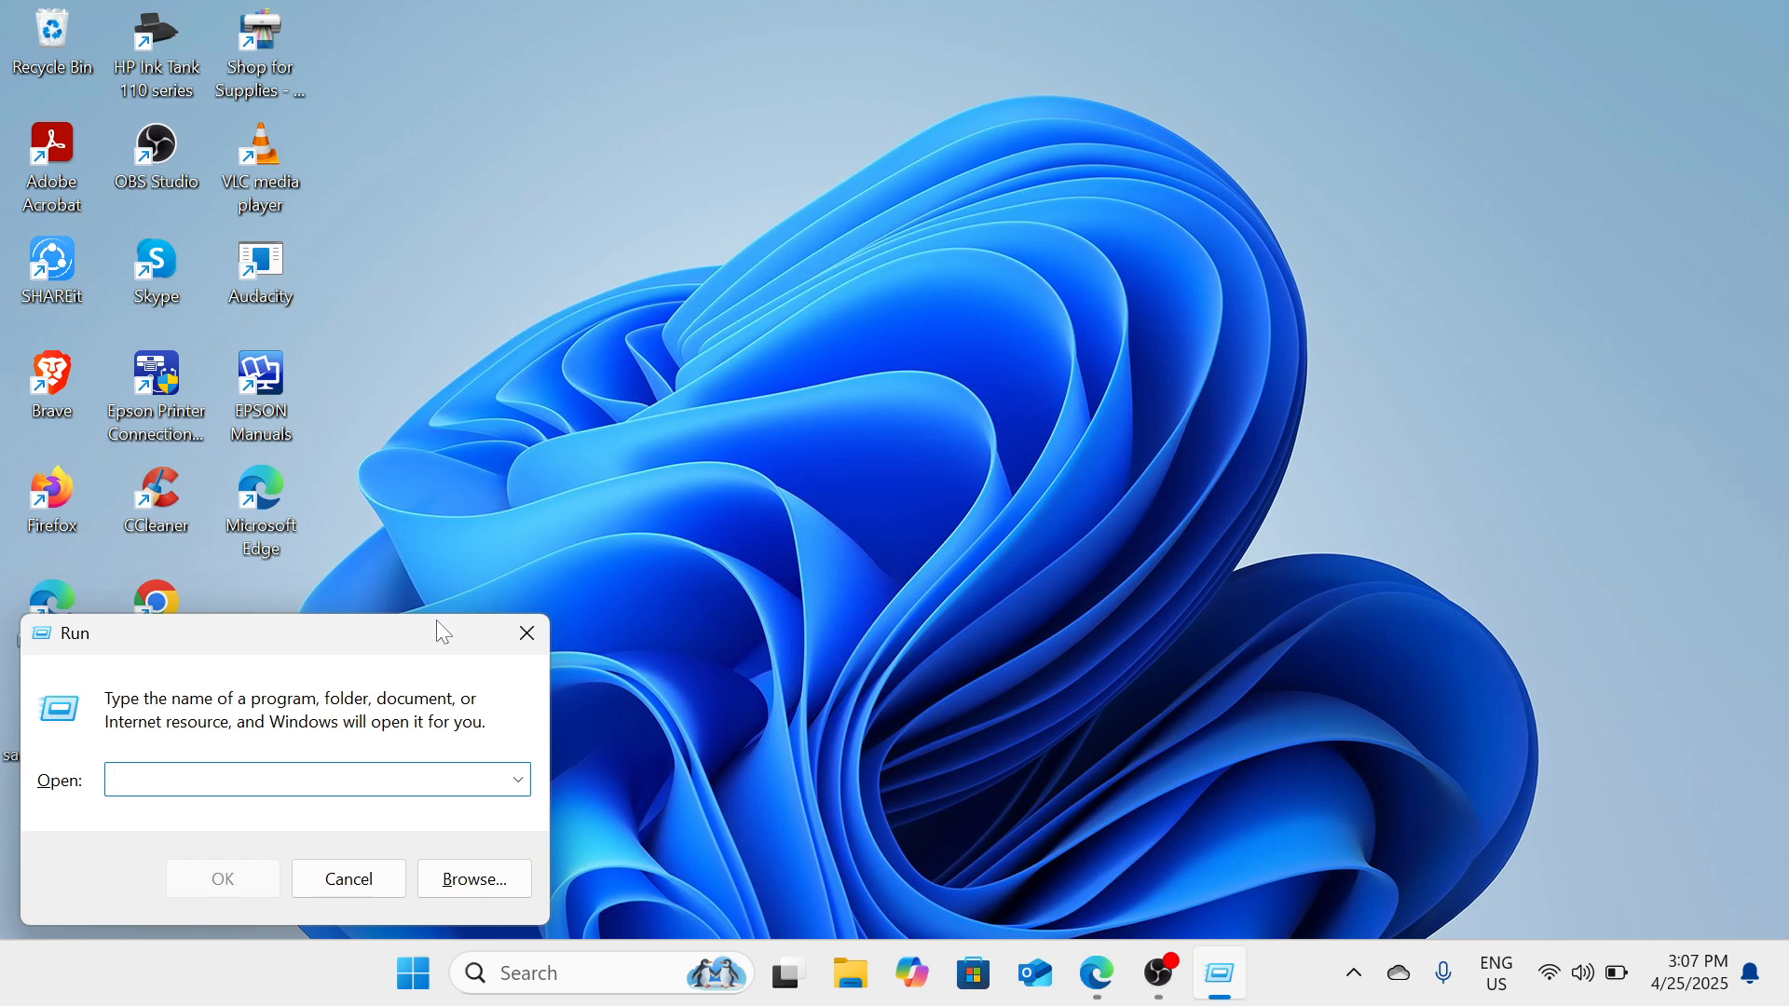
{"action": "type", "text": "temp"}
{"action": "key", "text": "Return"}
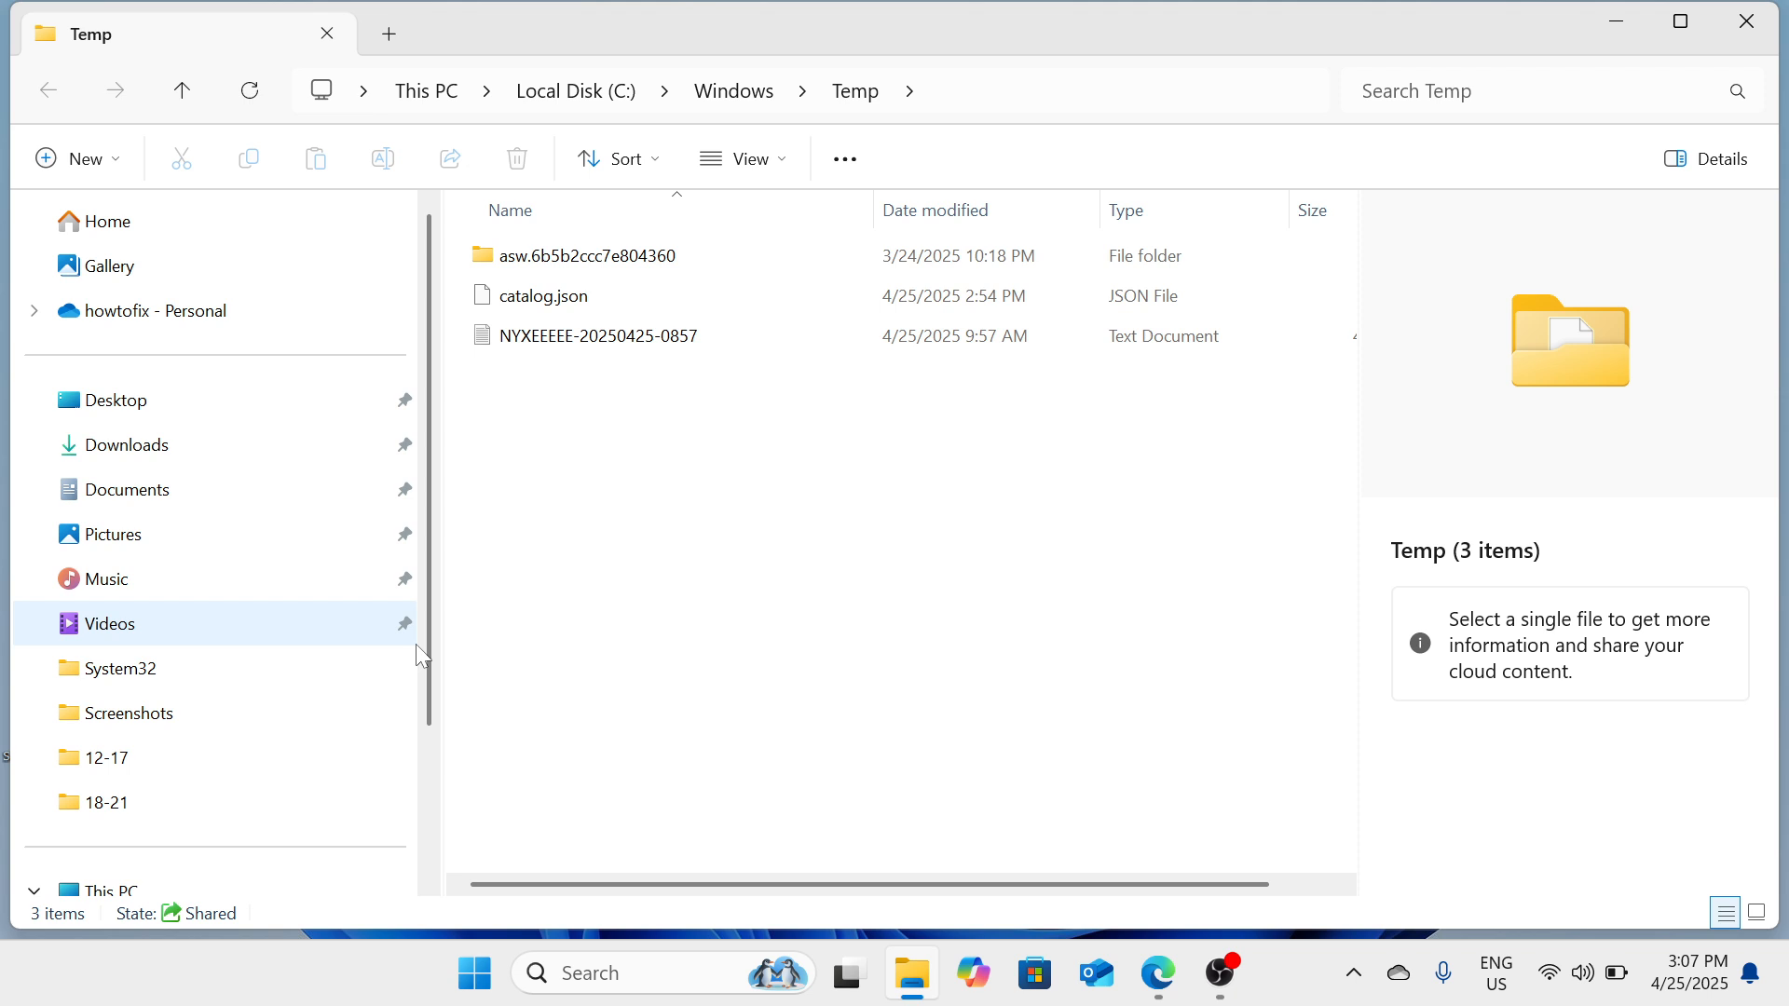
{"action": "key", "text": "ctrl+a"}
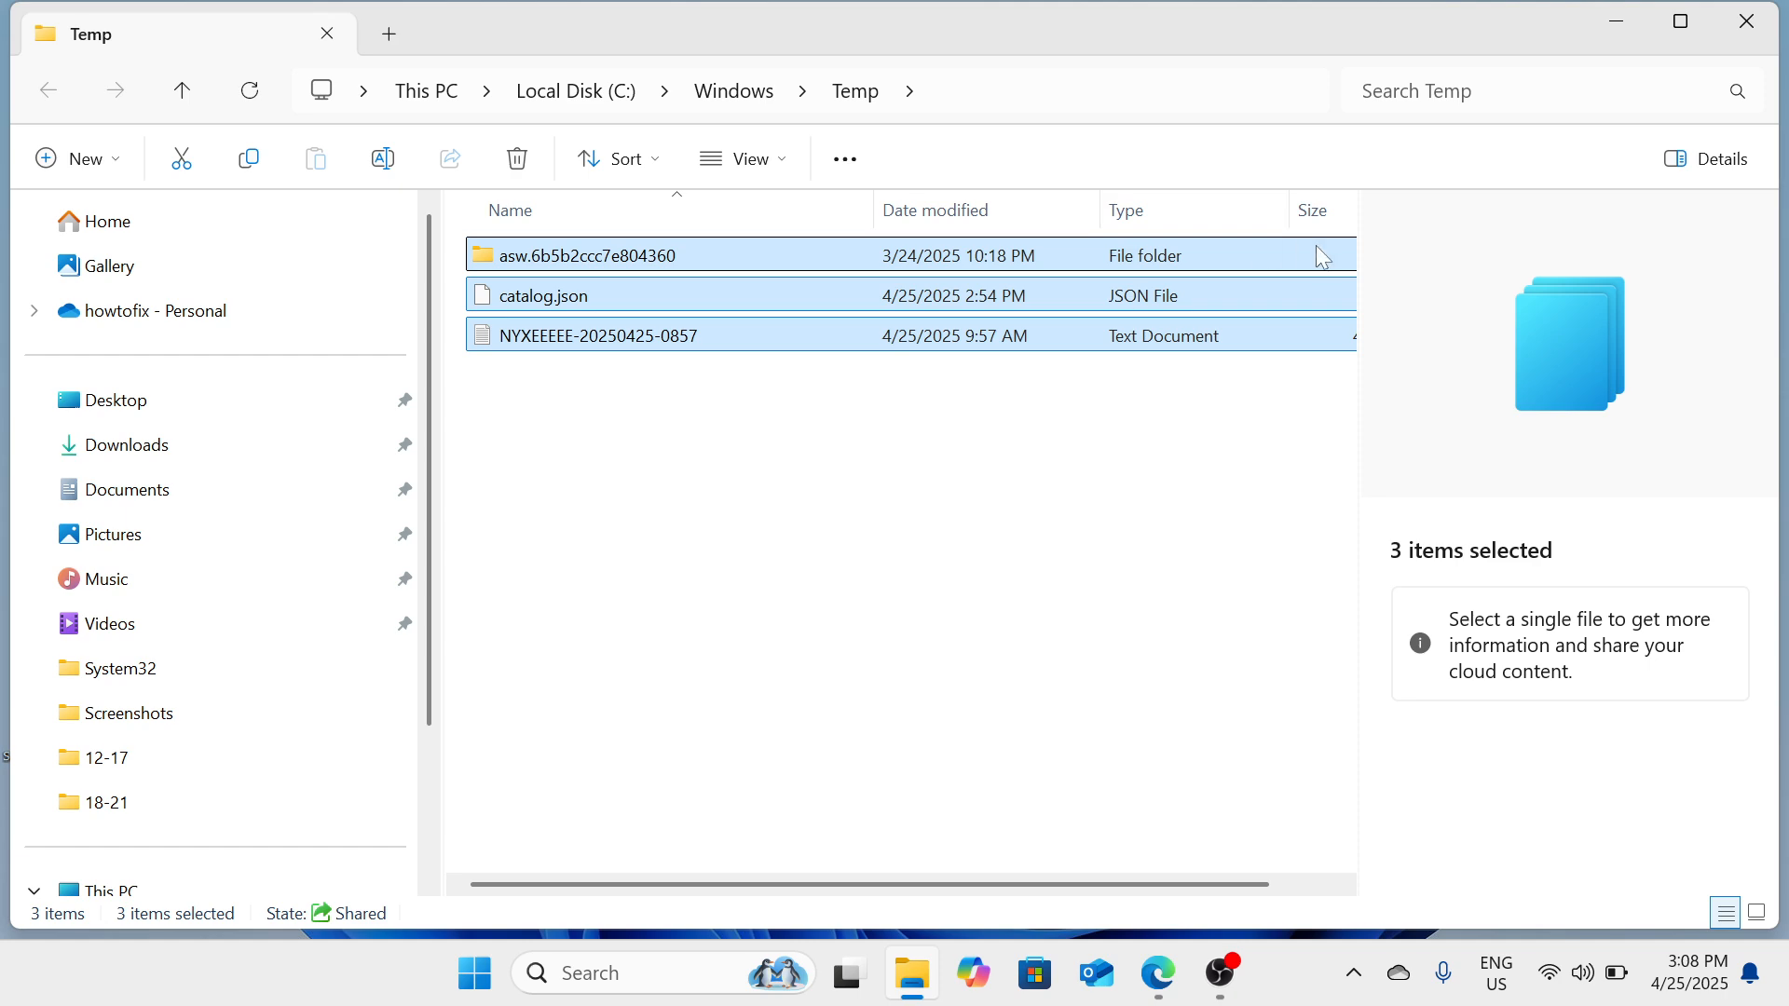
{"action": "left_click", "coordinate": [1768, 30]}
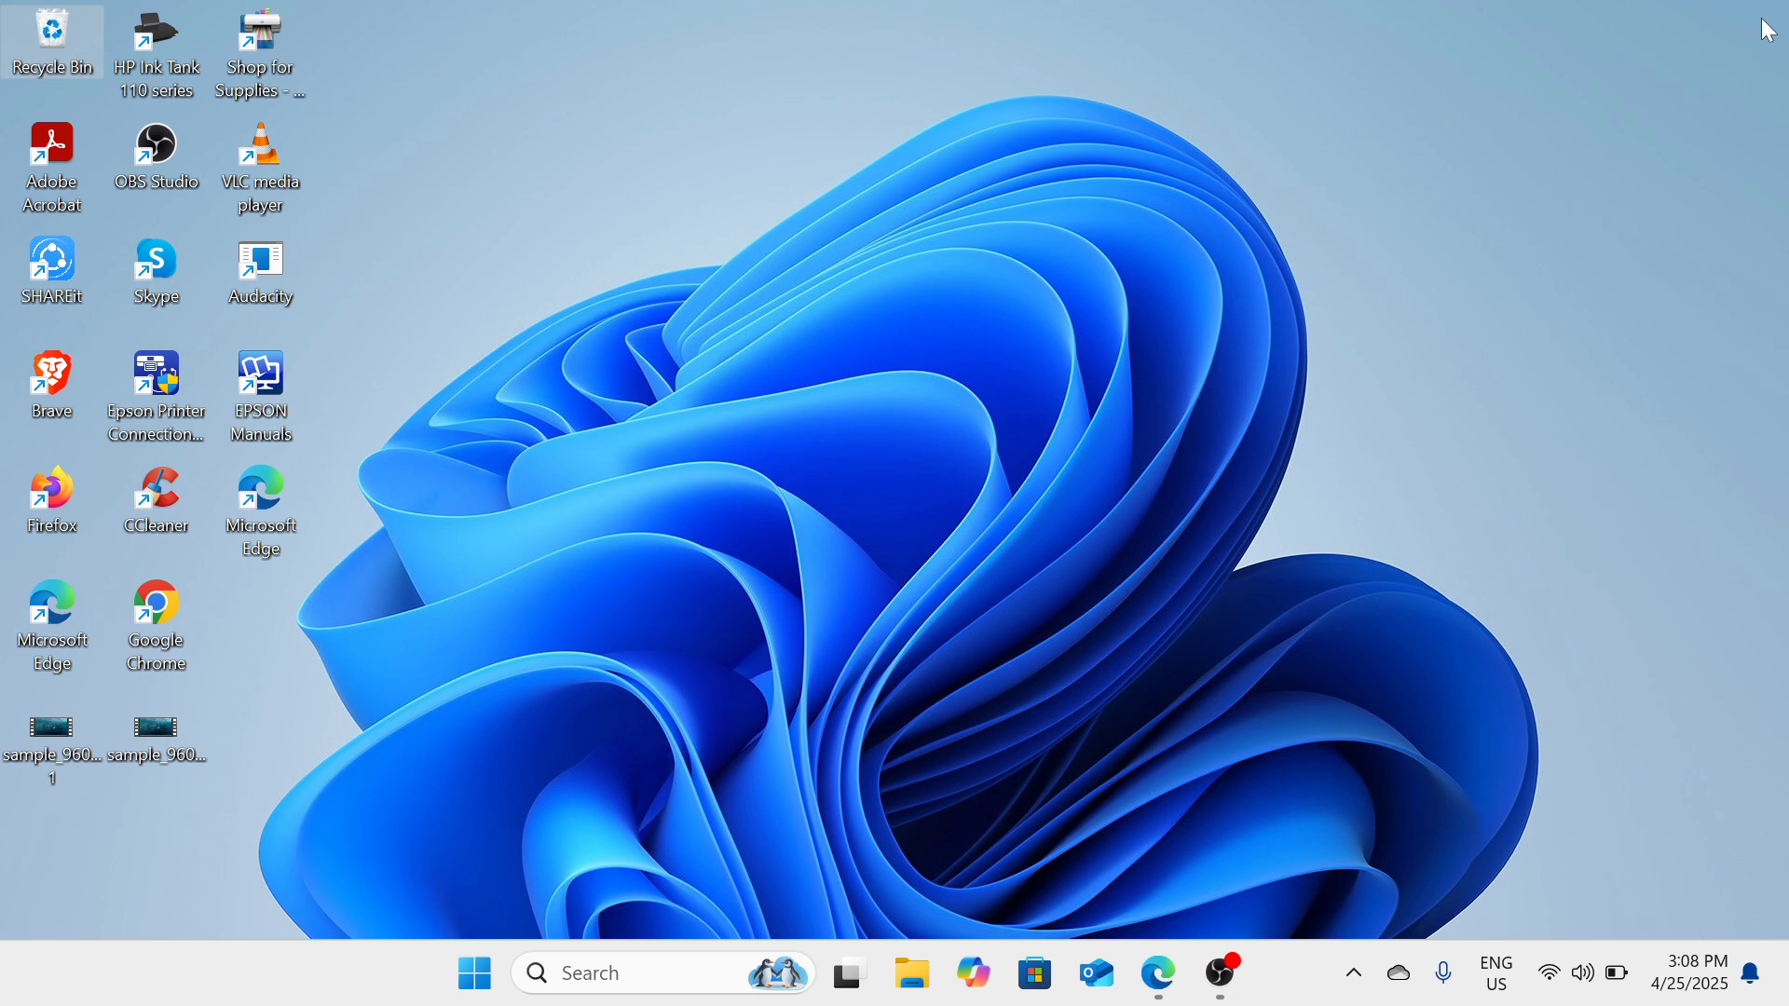
- Open the user's local Temp folder with the Run command "%temp%" and select all of its contents before closing it
{"action": "key", "text": "super+r"}
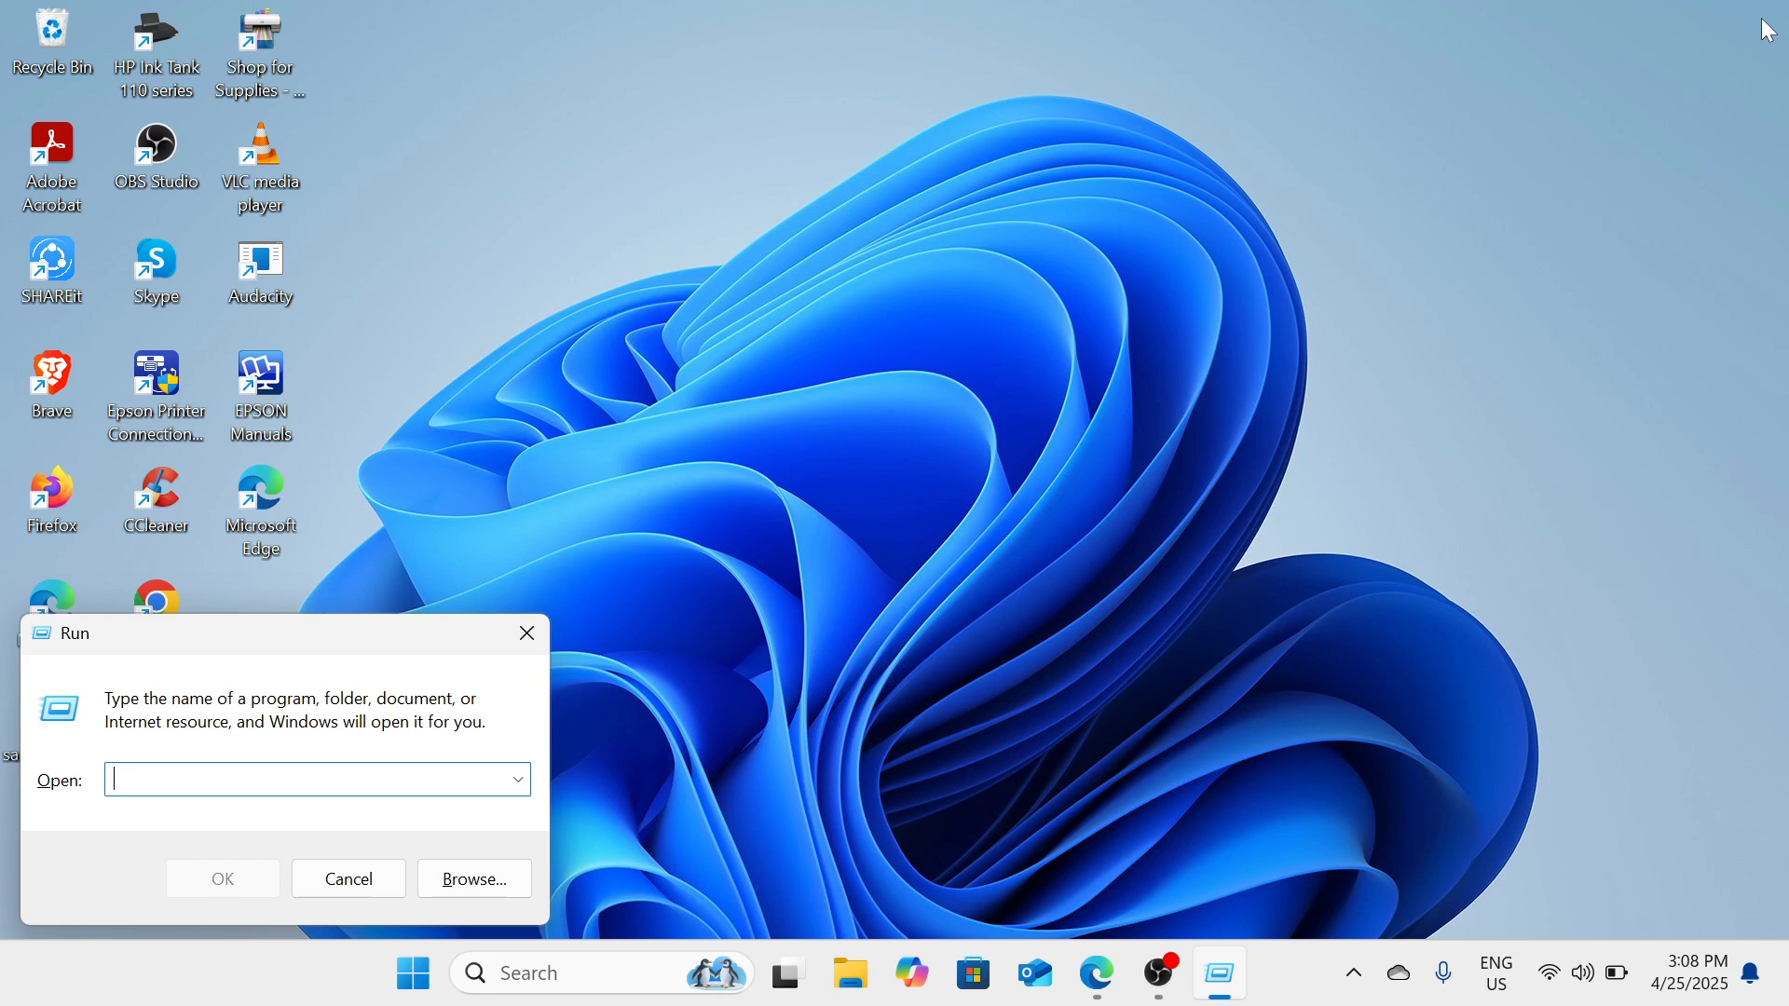
{"action": "type", "text": "%temp%"}
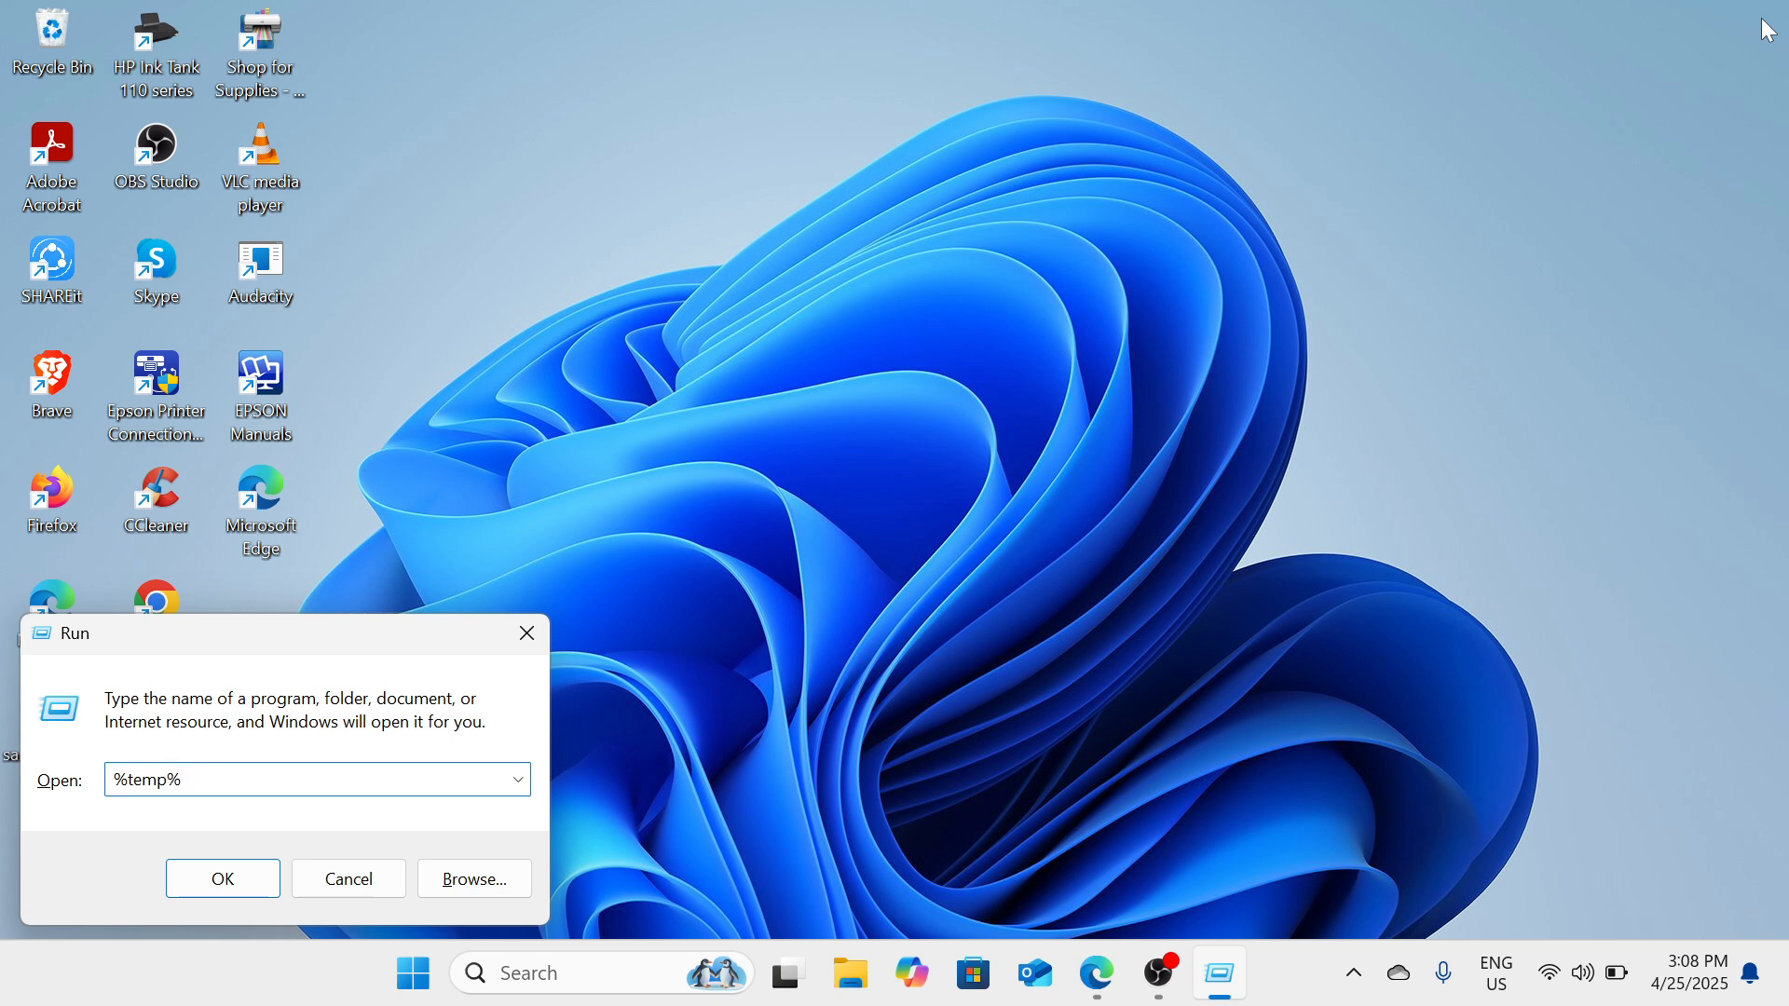
{"action": "key", "text": "Return"}
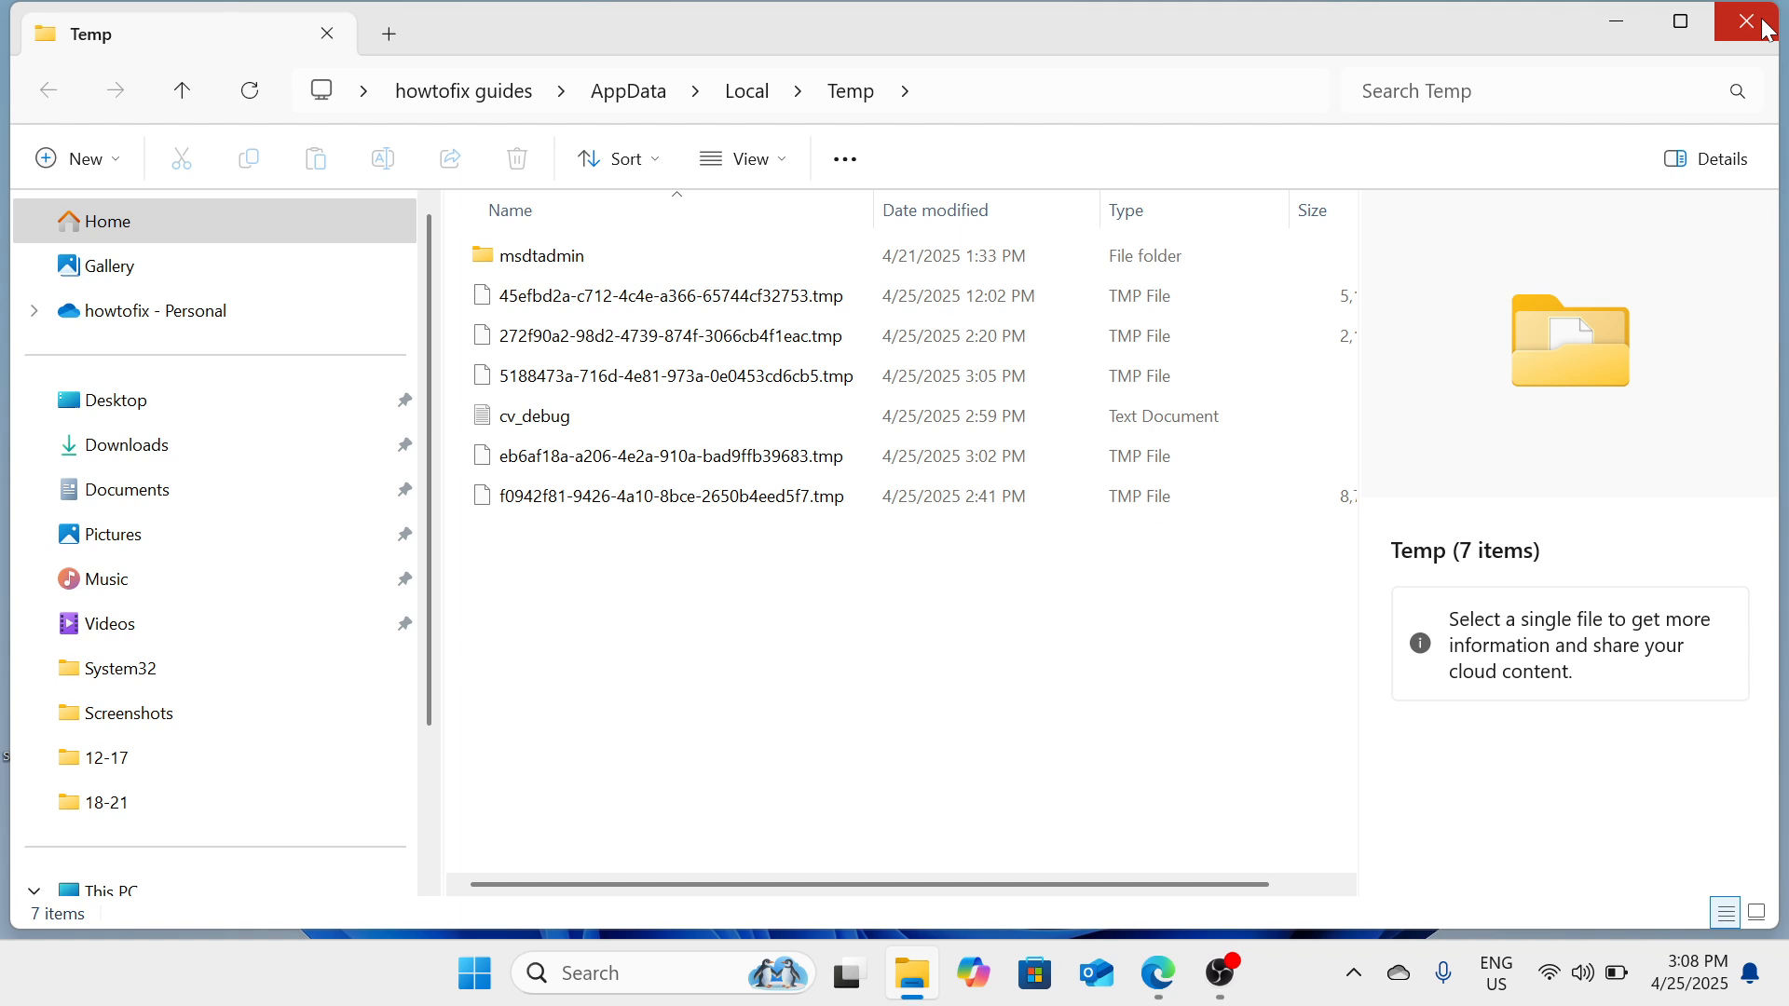
{"action": "key", "text": "ctrl+a"}
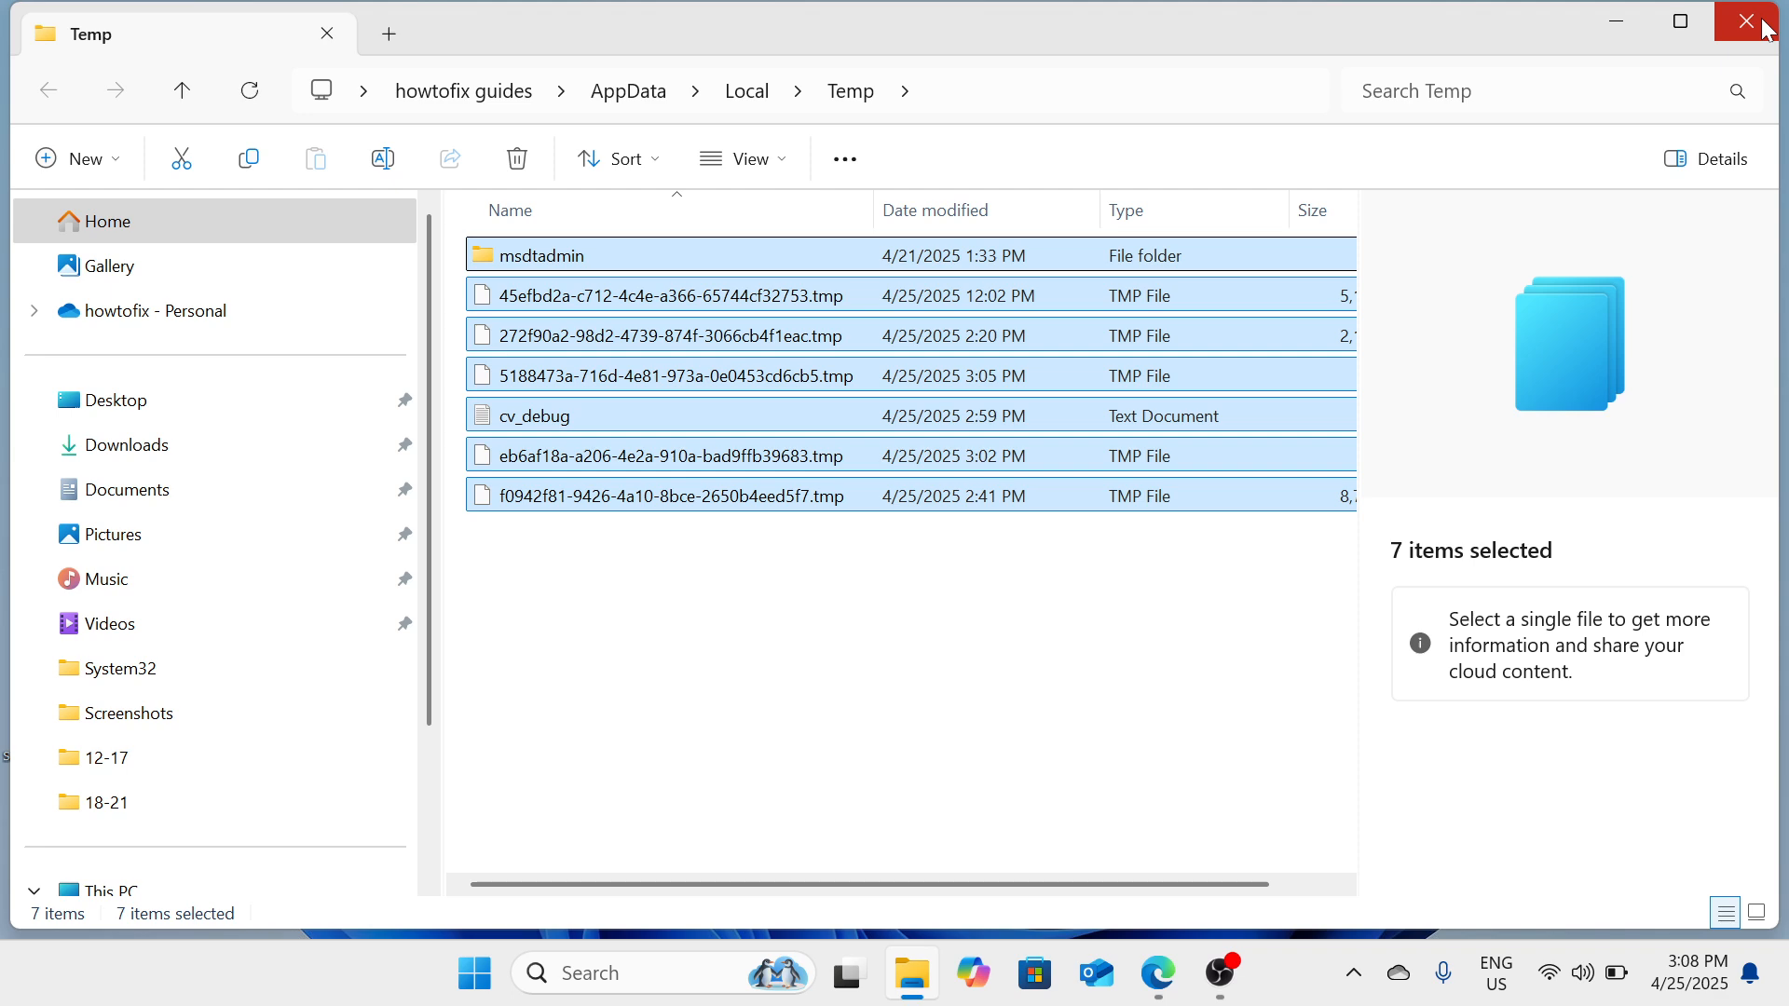
{"action": "left_click", "coordinate": [1768, 31]}
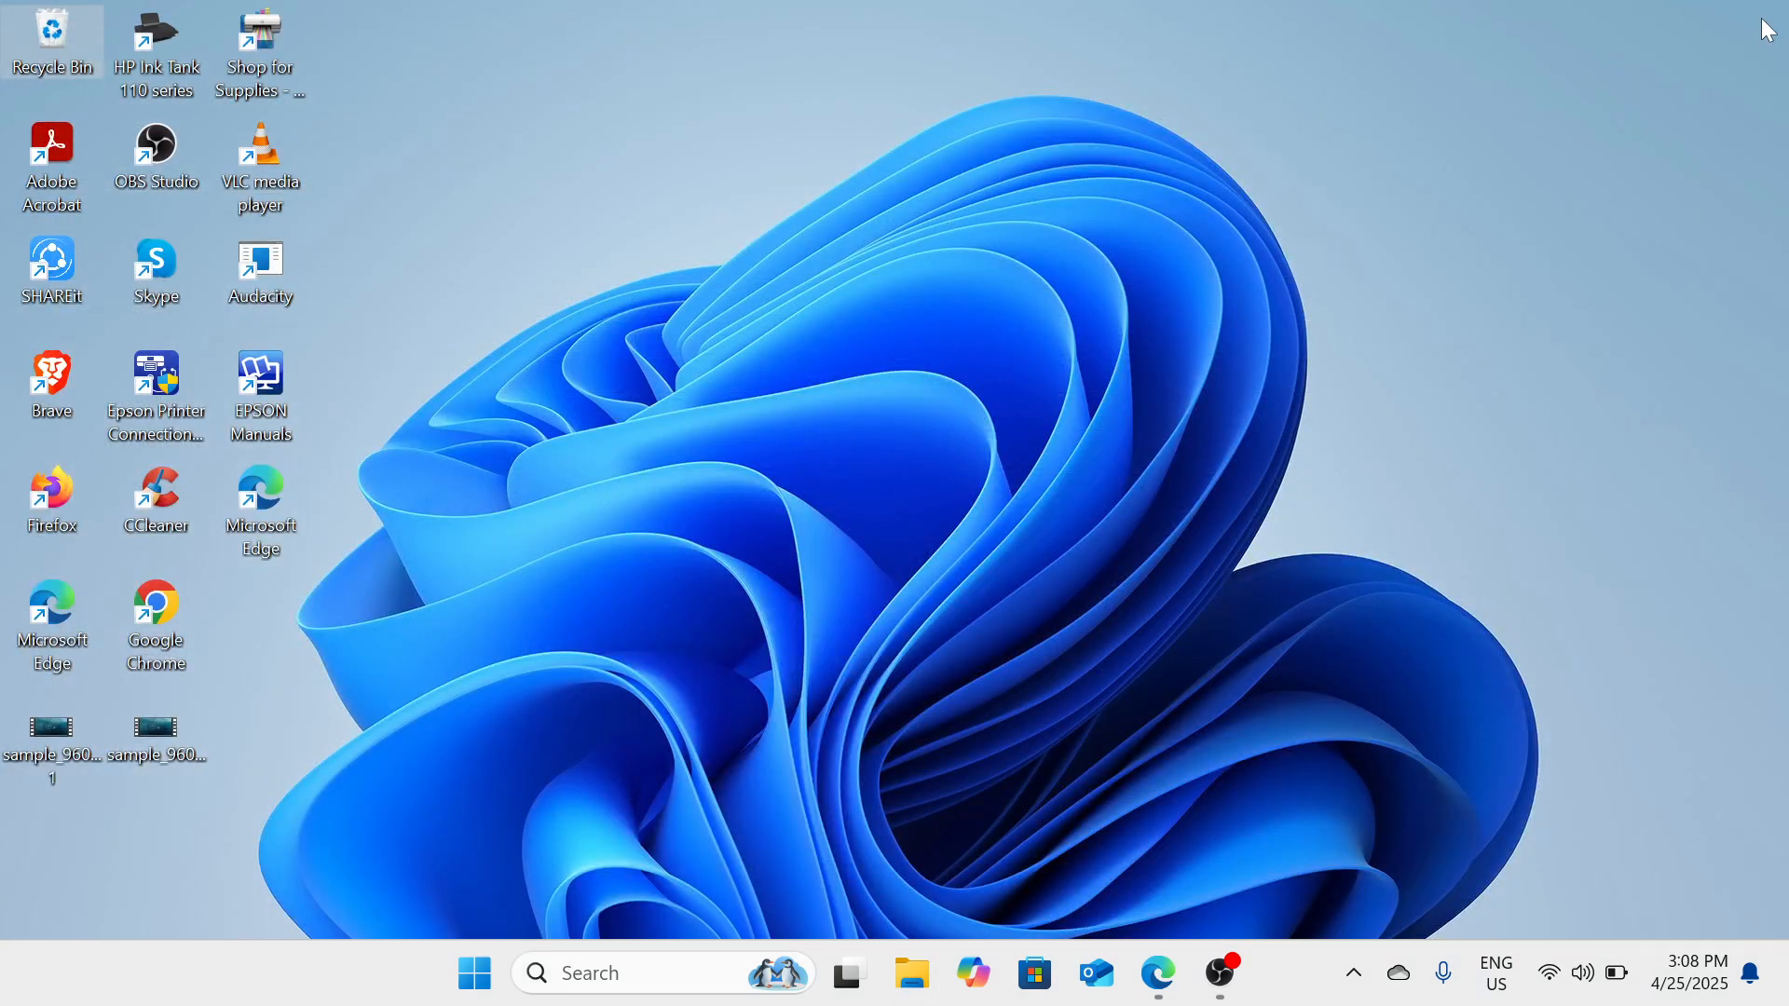
- Open the Windows Prefetch folder with the Run command "prefetch" to check its contents, and close it
{"action": "key", "text": "super+r"}
{"action": "type", "text": "p"}
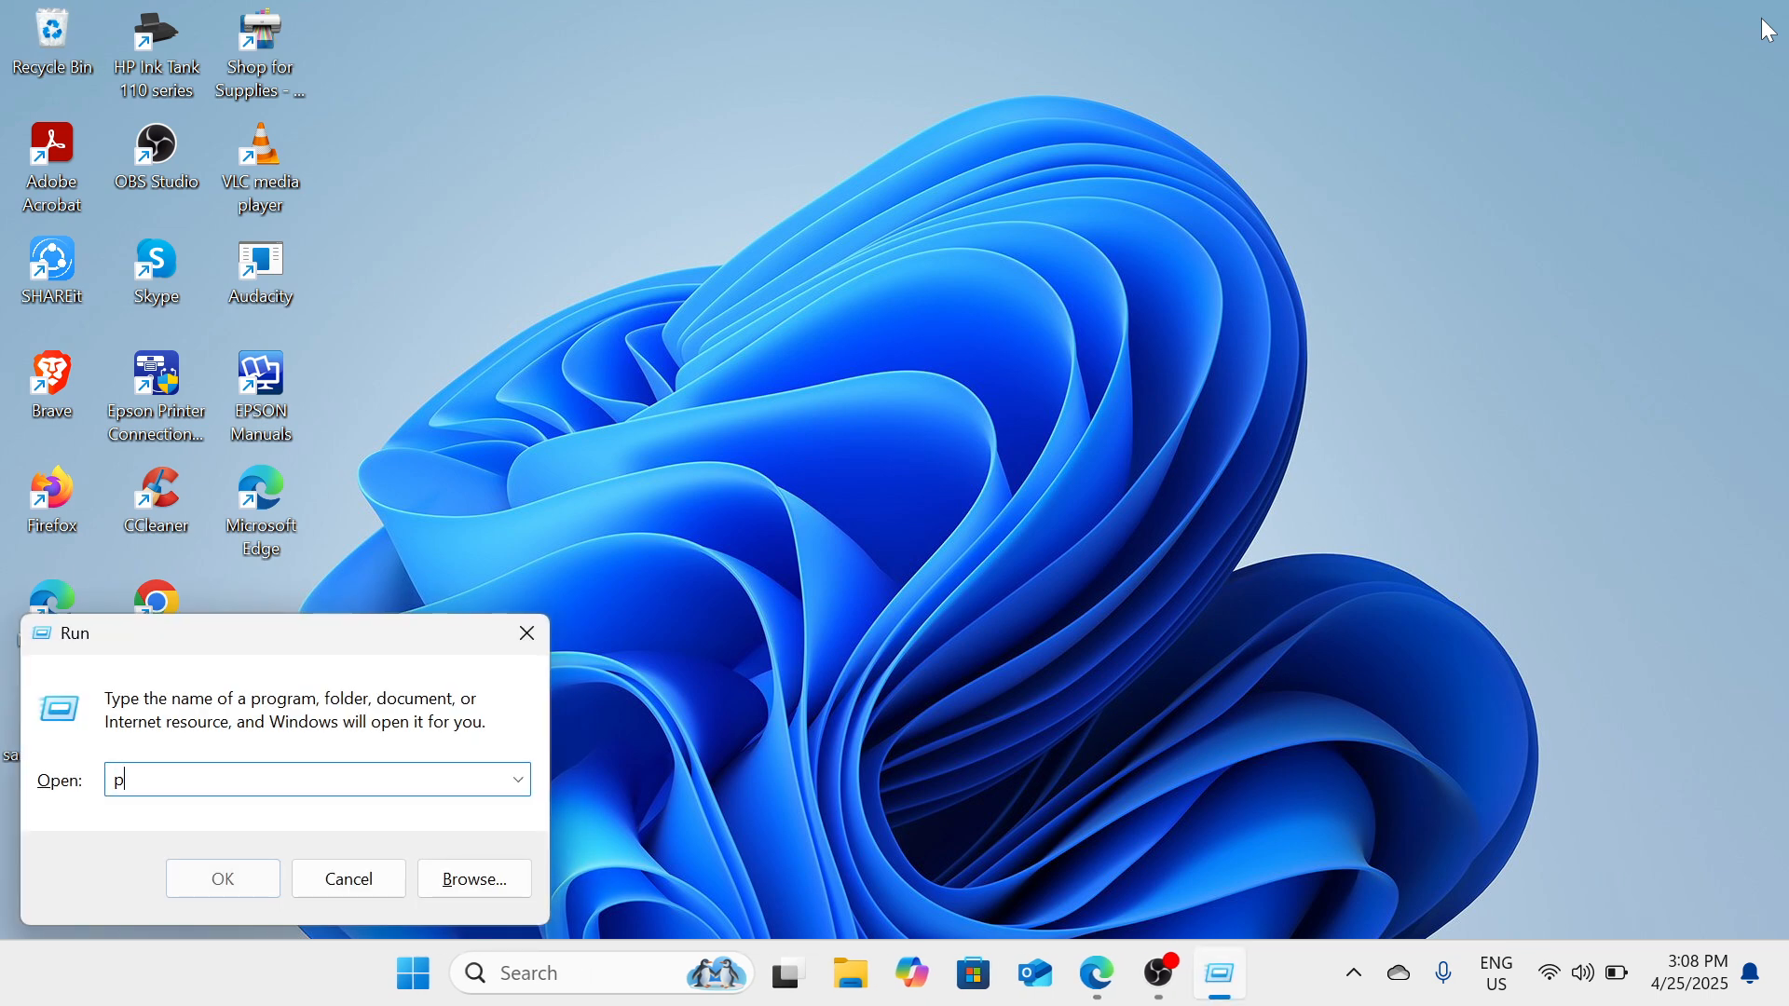
{"action": "type", "text": "refetch"}
{"action": "key", "text": "Return"}
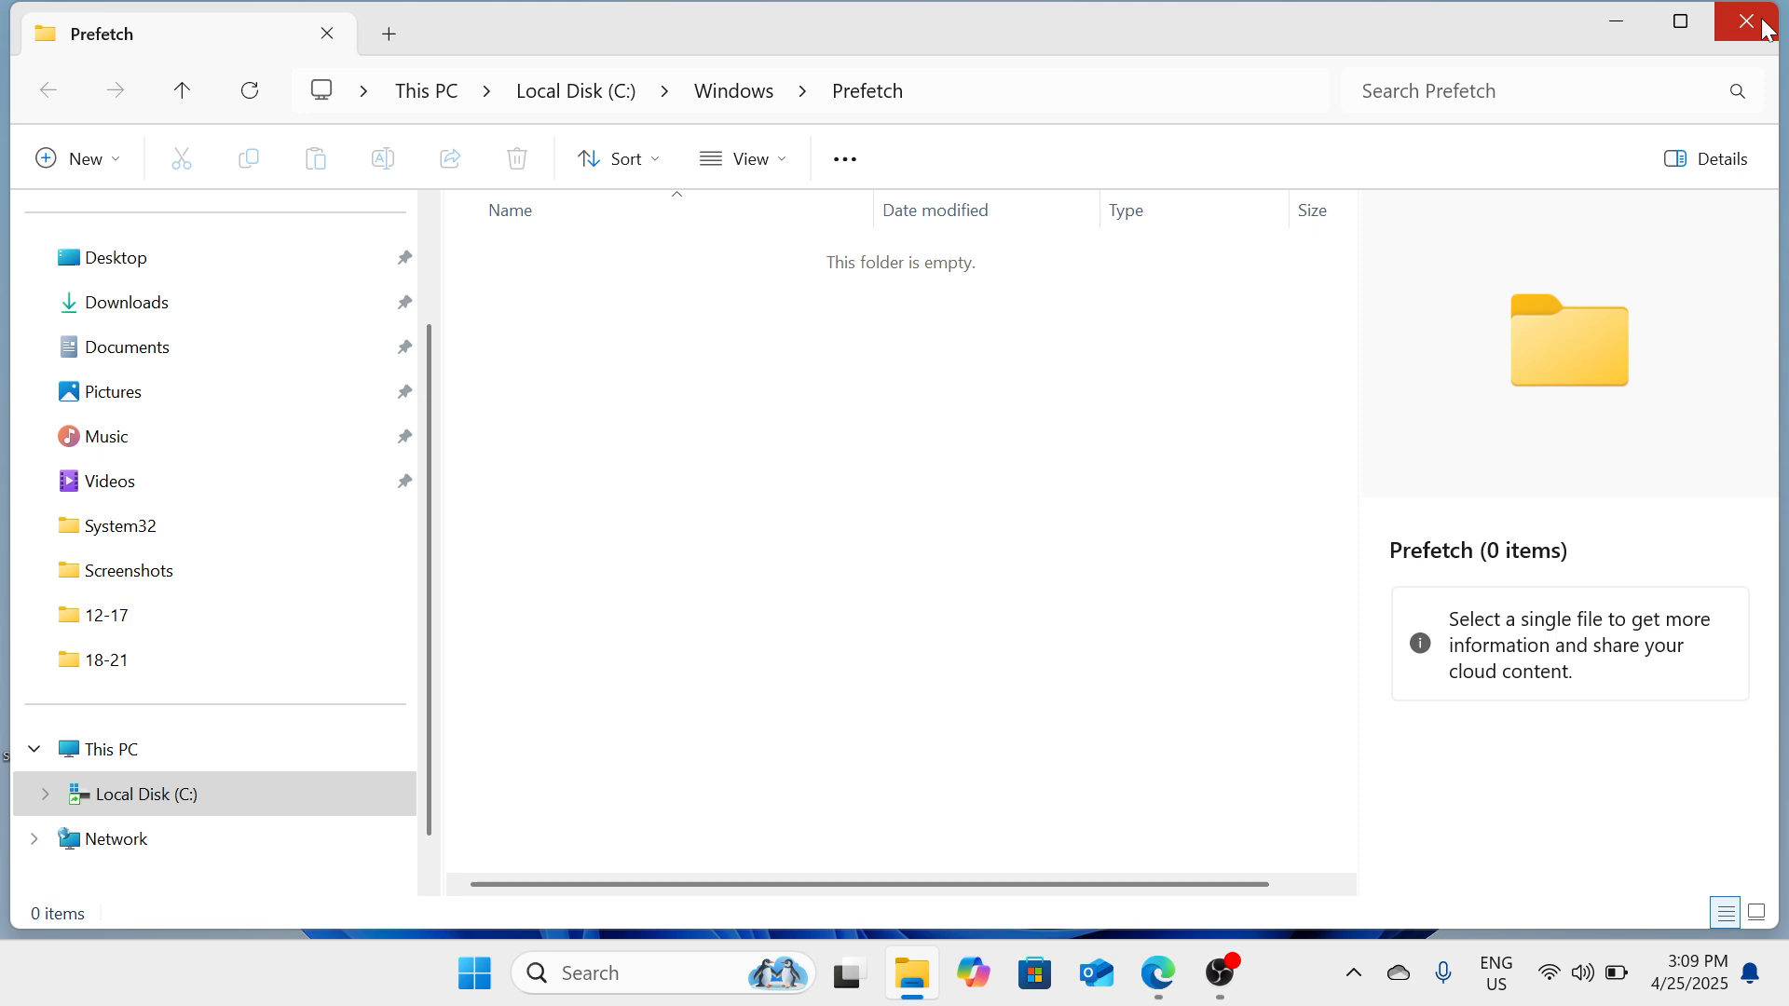
{"action": "left_click", "coordinate": [1768, 30]}
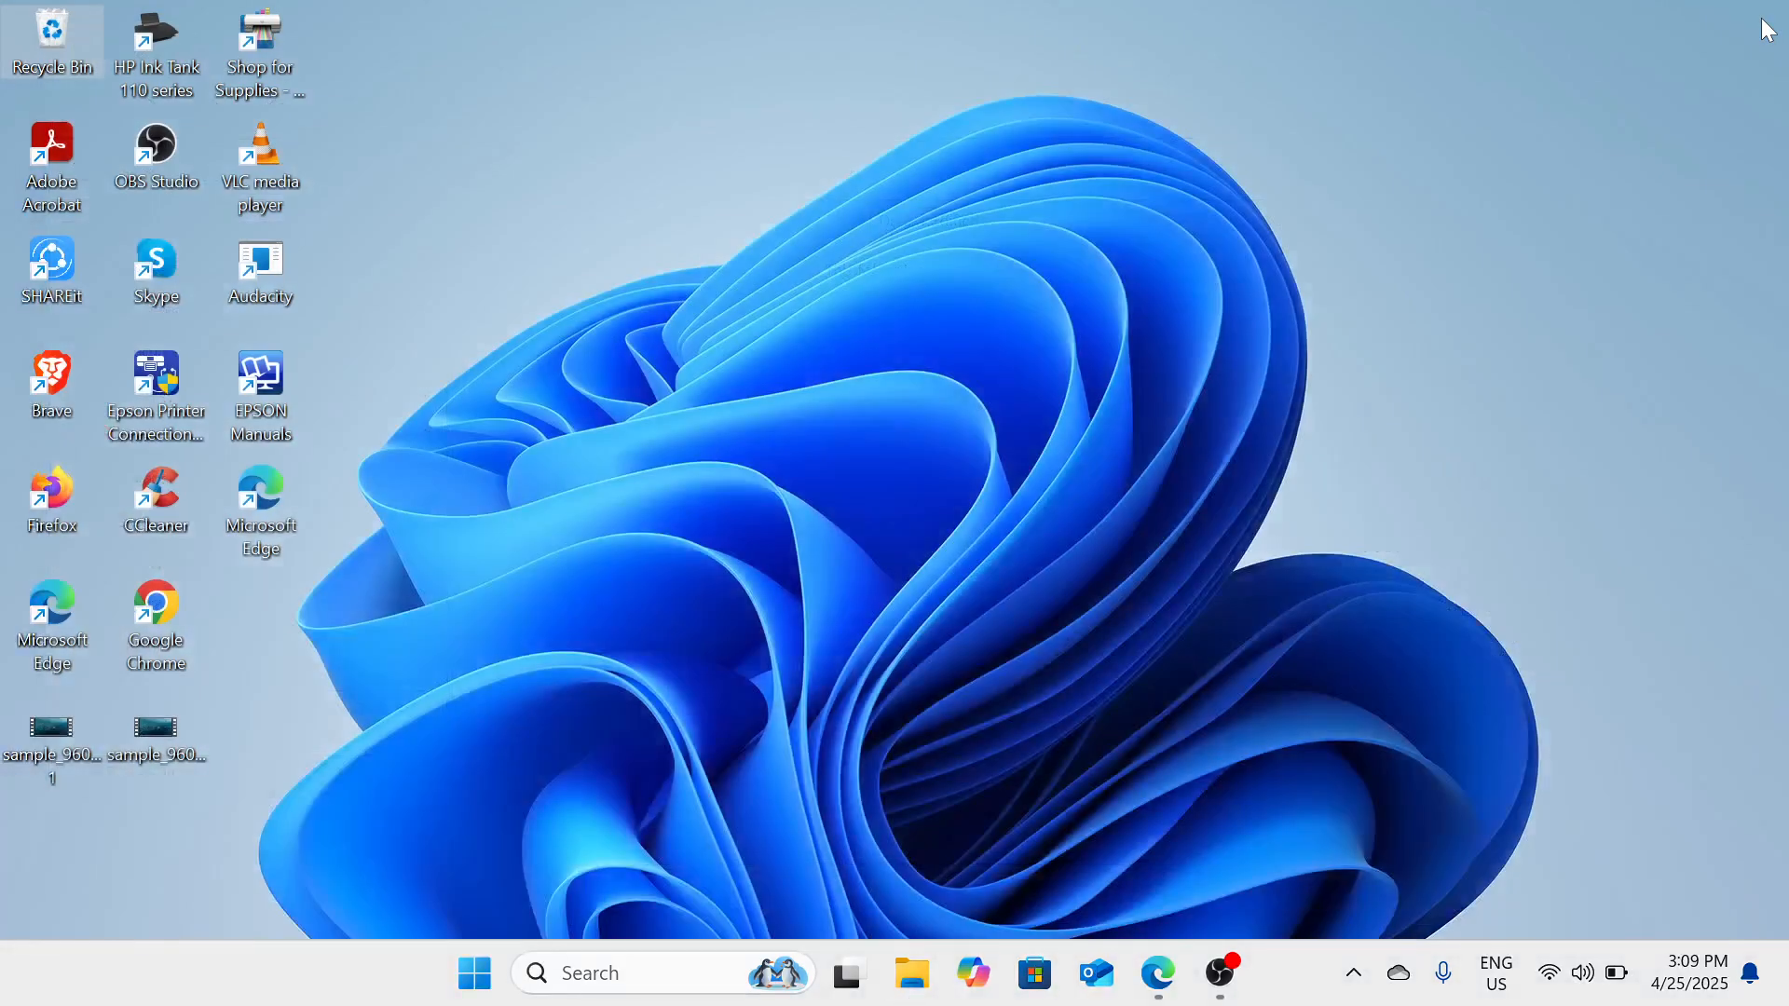
- Search Windows for "cmd" and launch Command Prompt as administrator, approving the elevation request
{"action": "left_click", "coordinate": [630, 976]}
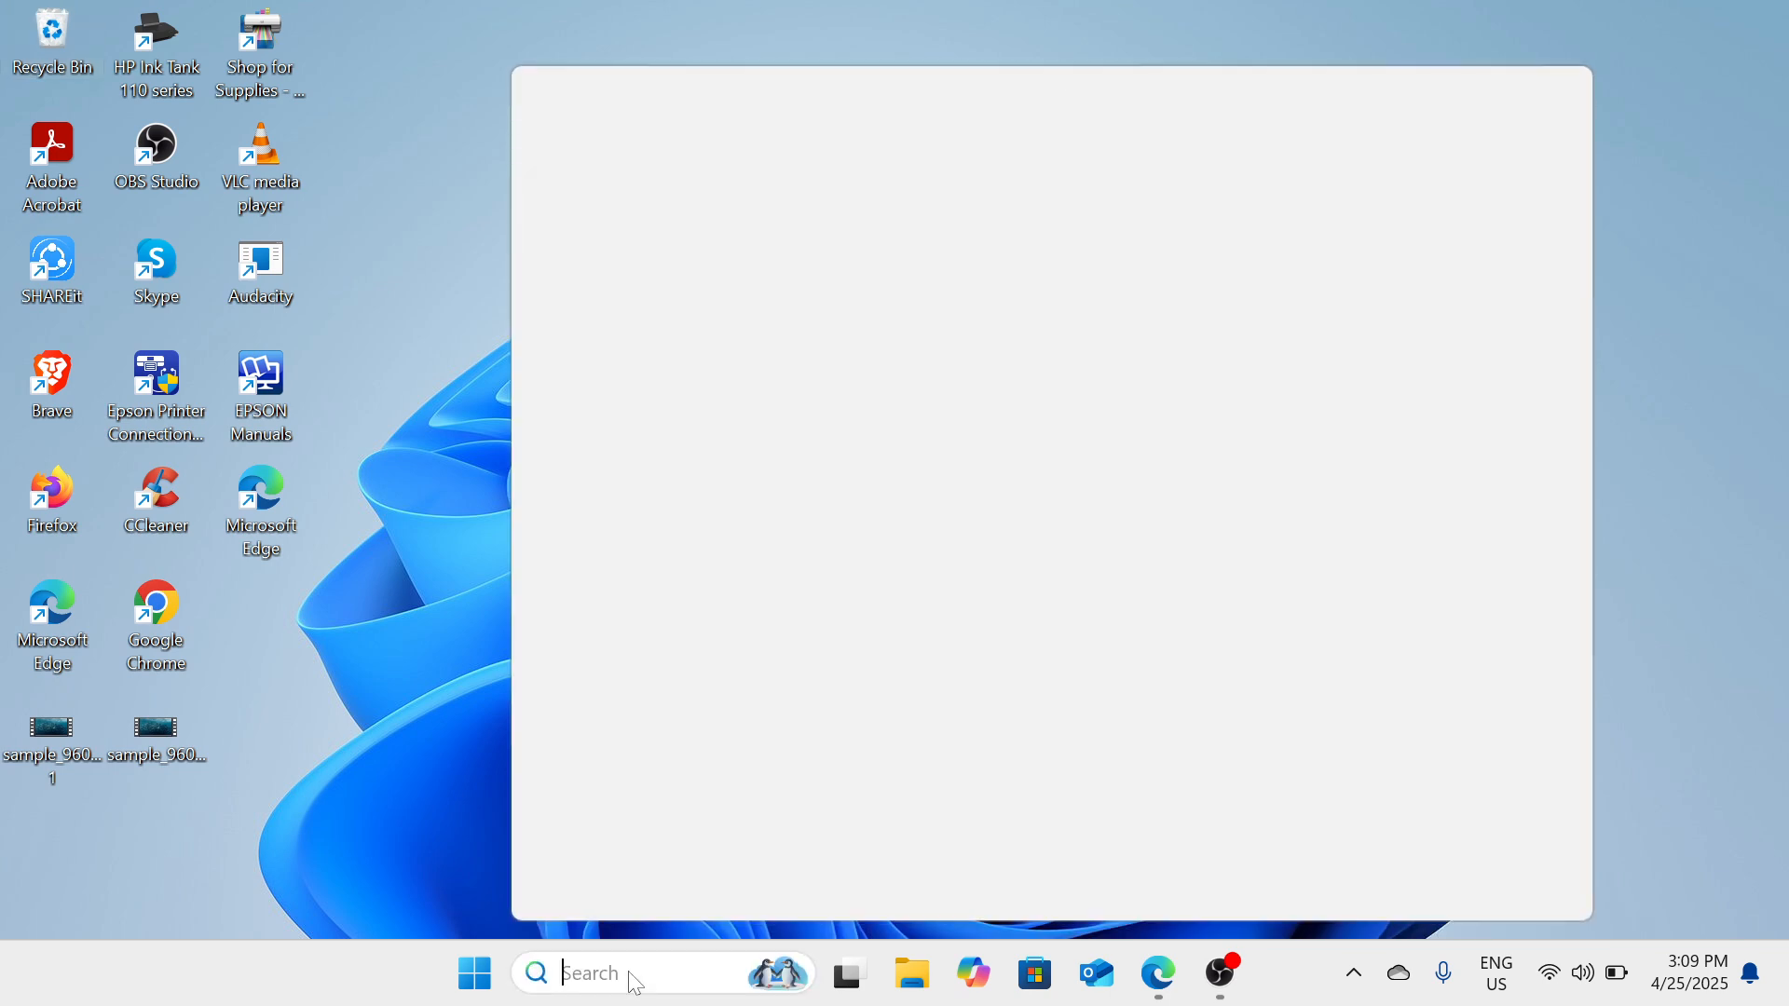
{"action": "type", "text": "cmd"}
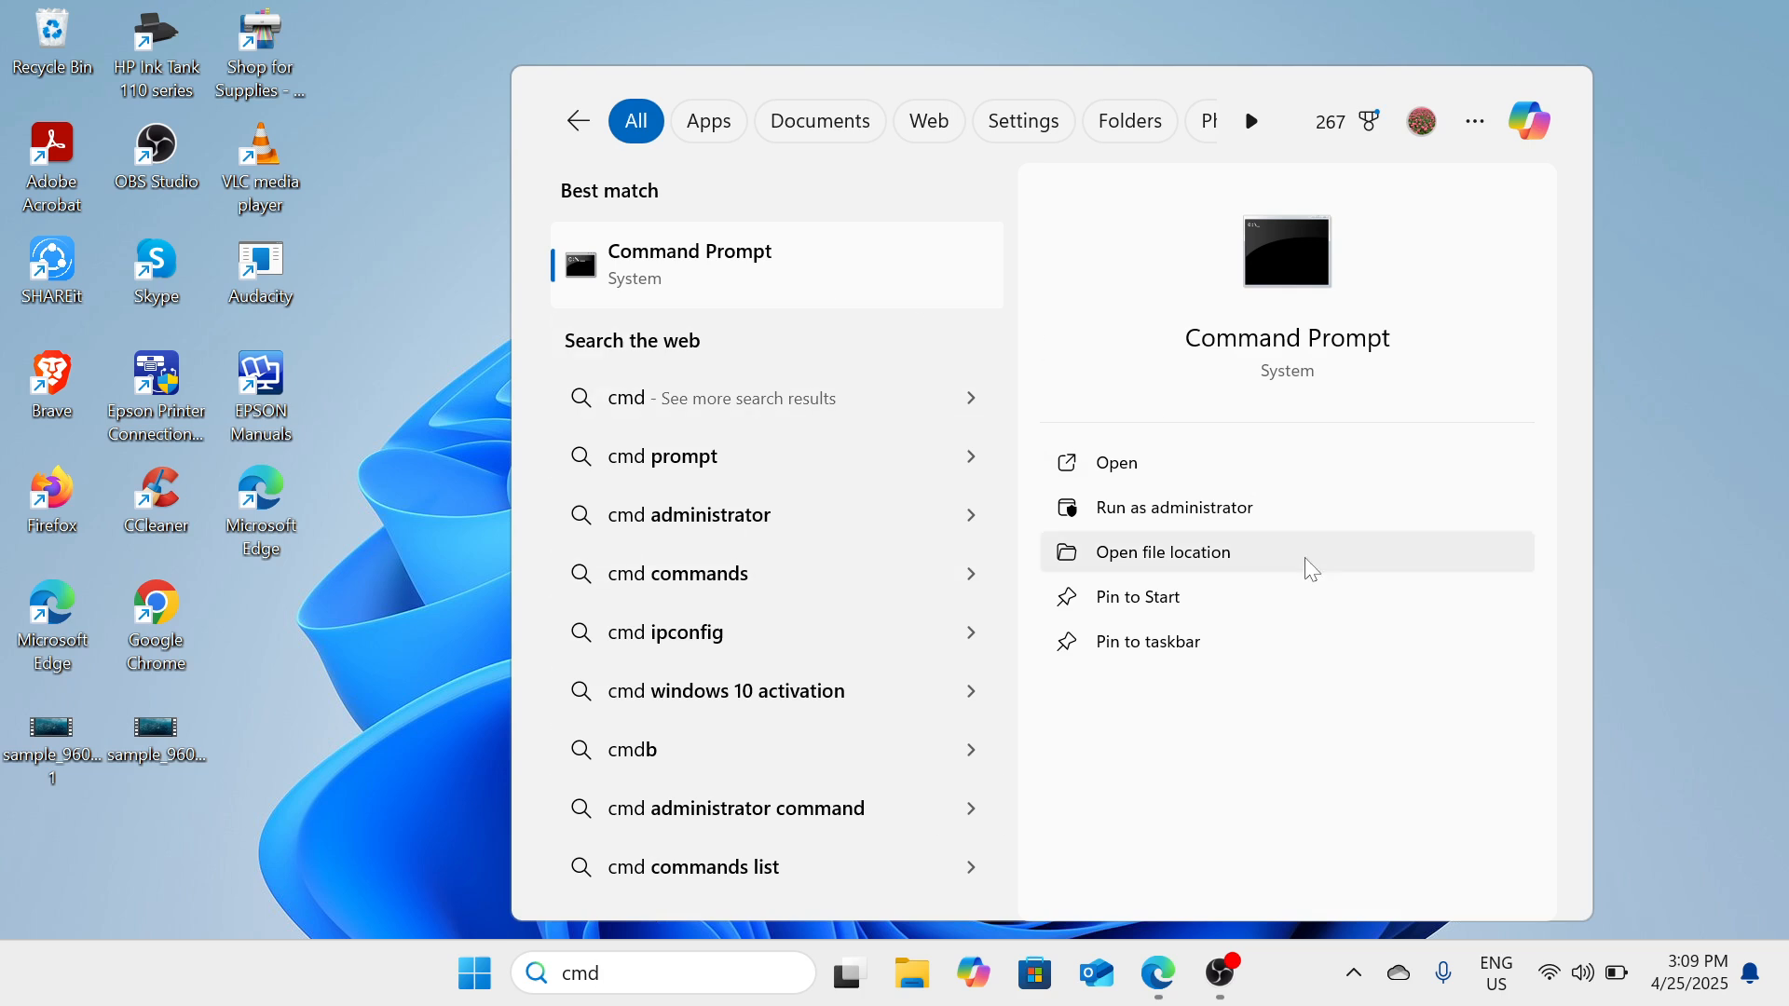
{"action": "left_click", "coordinate": [1322, 511]}
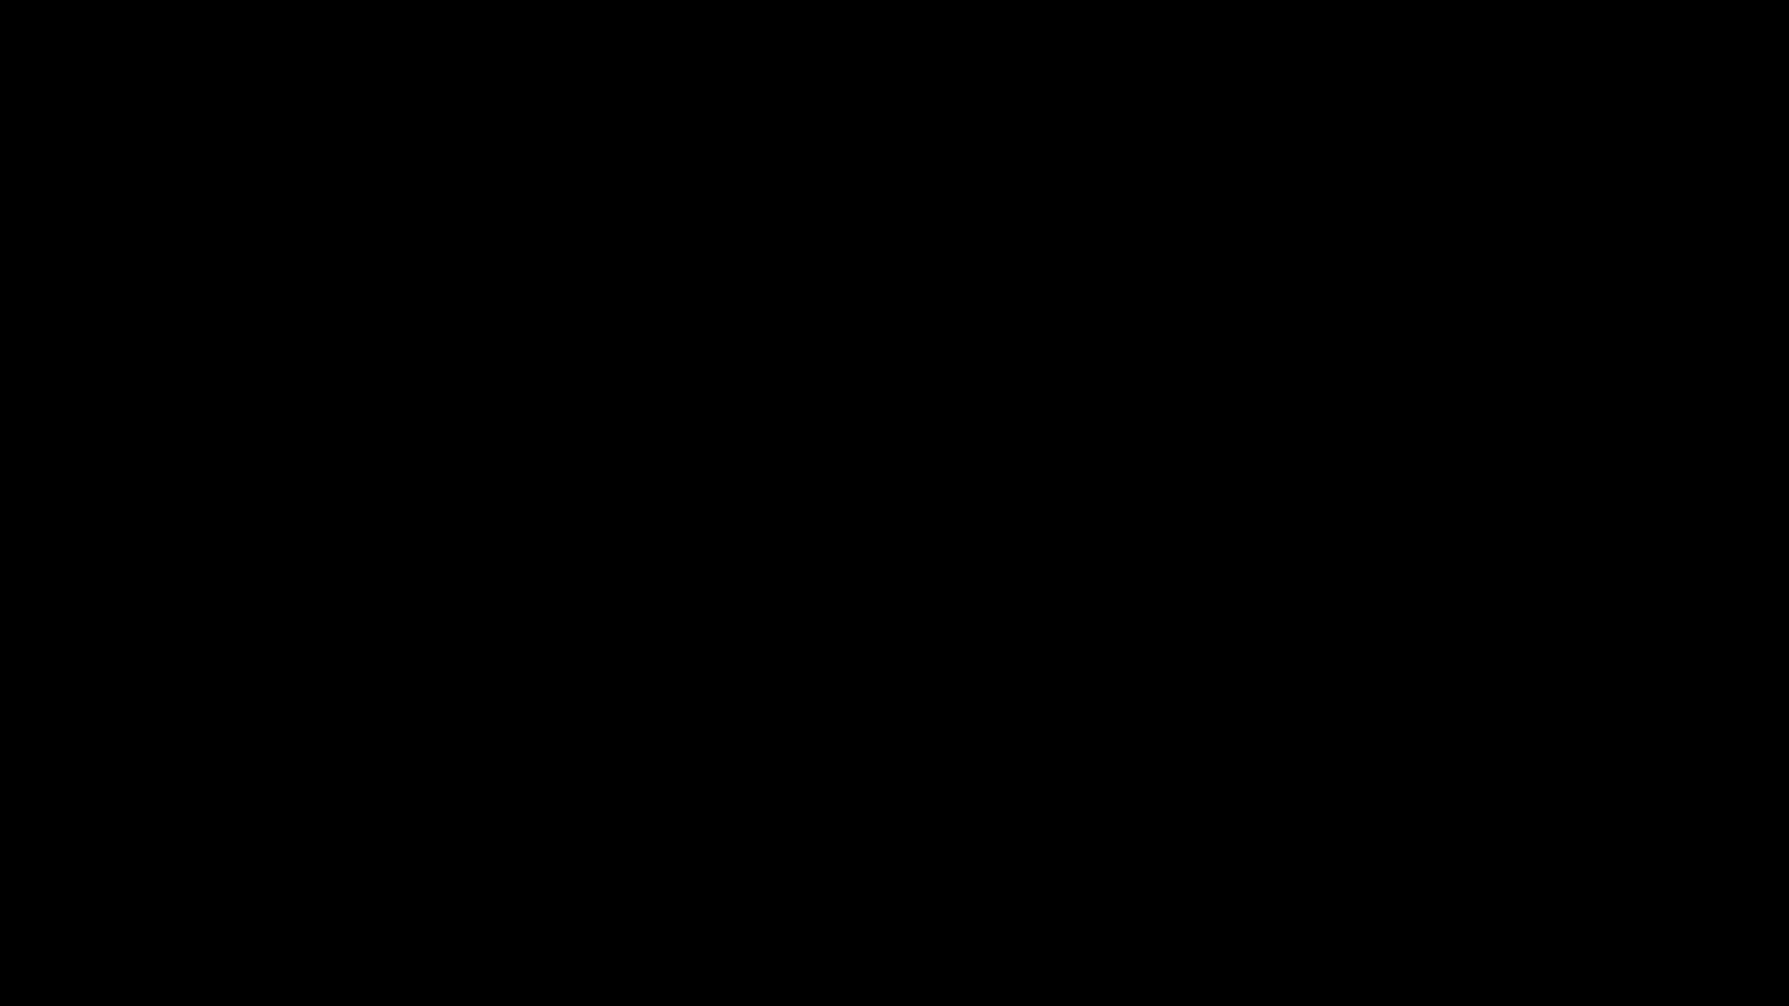
{"action": "left_click", "coordinate": [796, 696]}
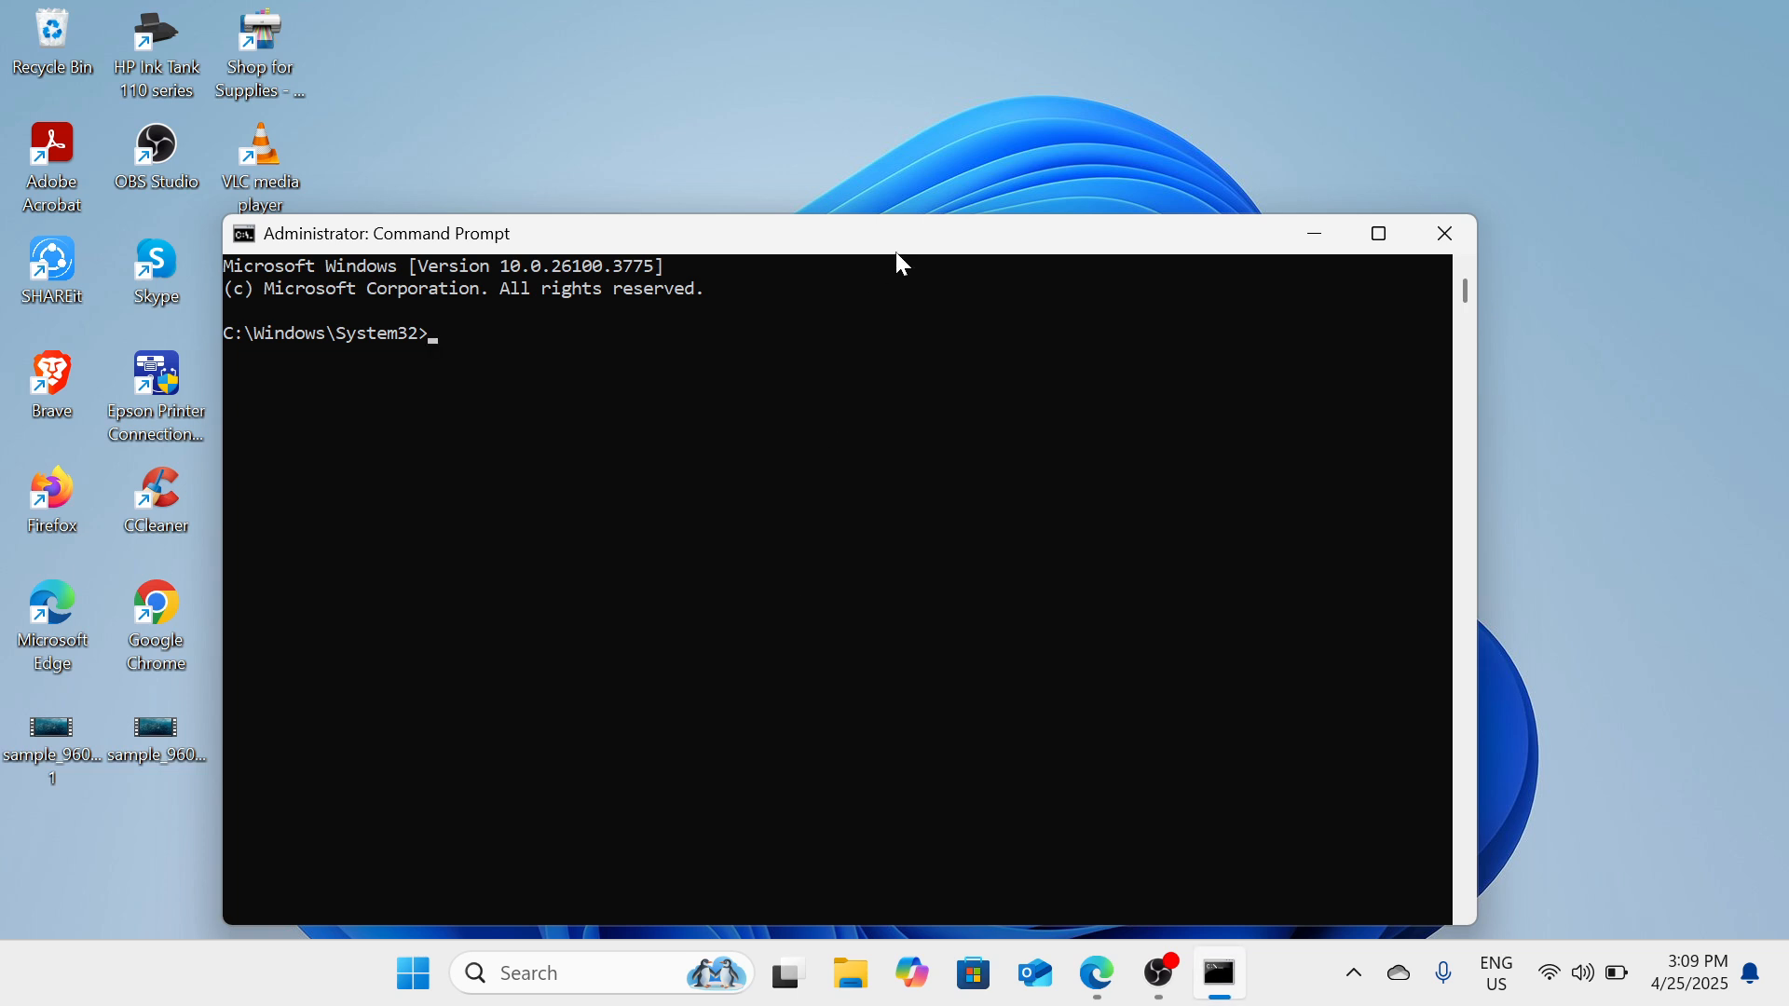
- Start a system file scan with "sfc /scannow" in Command Prompt and minimize its window while it runs
{"action": "left_click_drag", "start_coordinate": [920, 232], "coordinate": [1081, 155]}
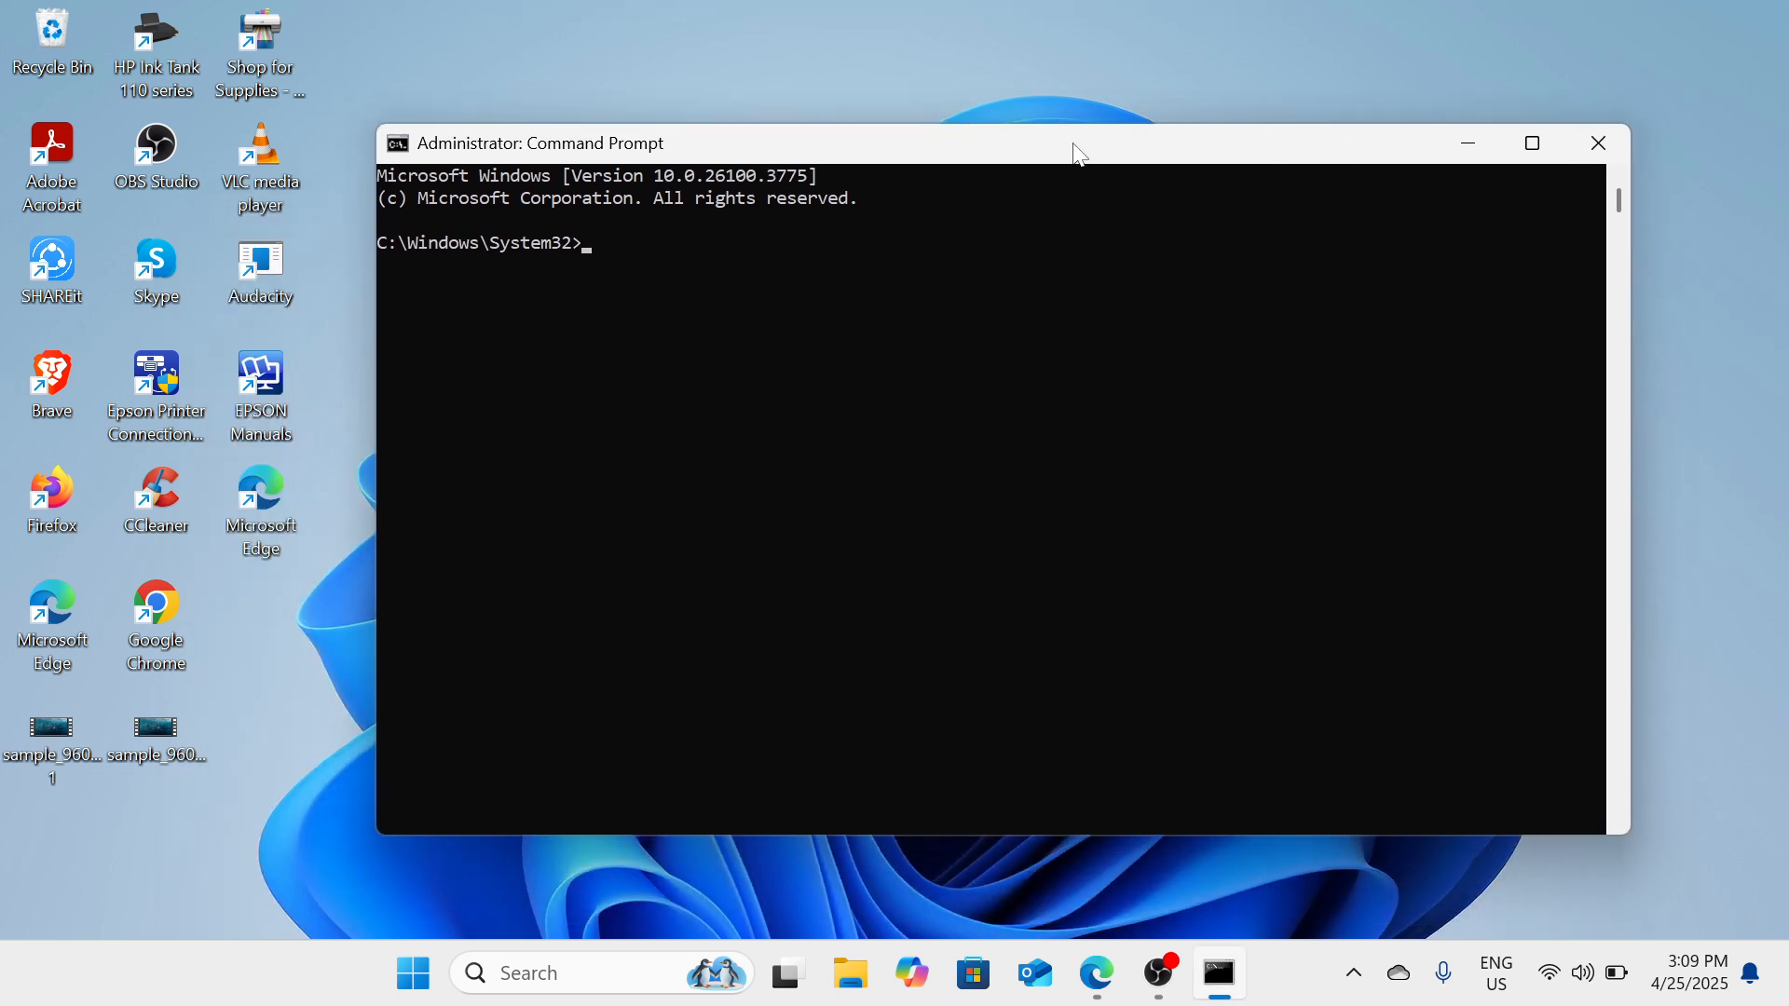
{"action": "type", "text": "sfc /scannow"}
{"action": "key", "text": "Return"}
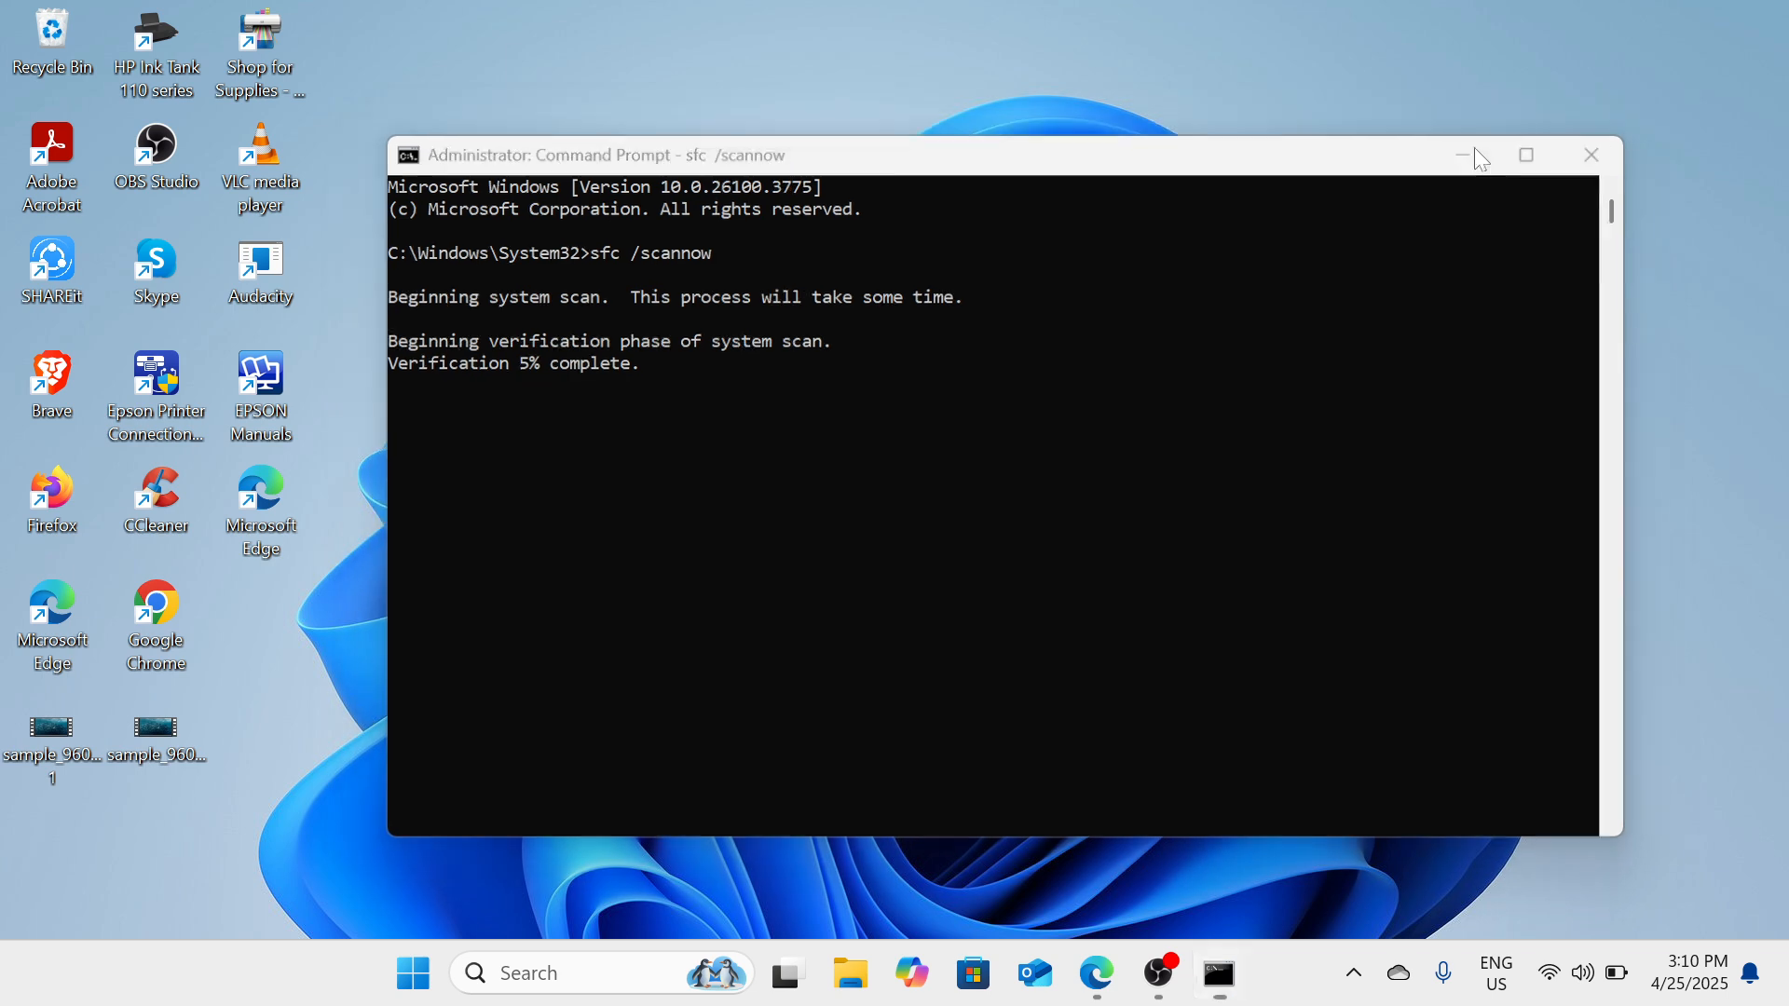
{"action": "left_click", "coordinate": [1478, 153]}
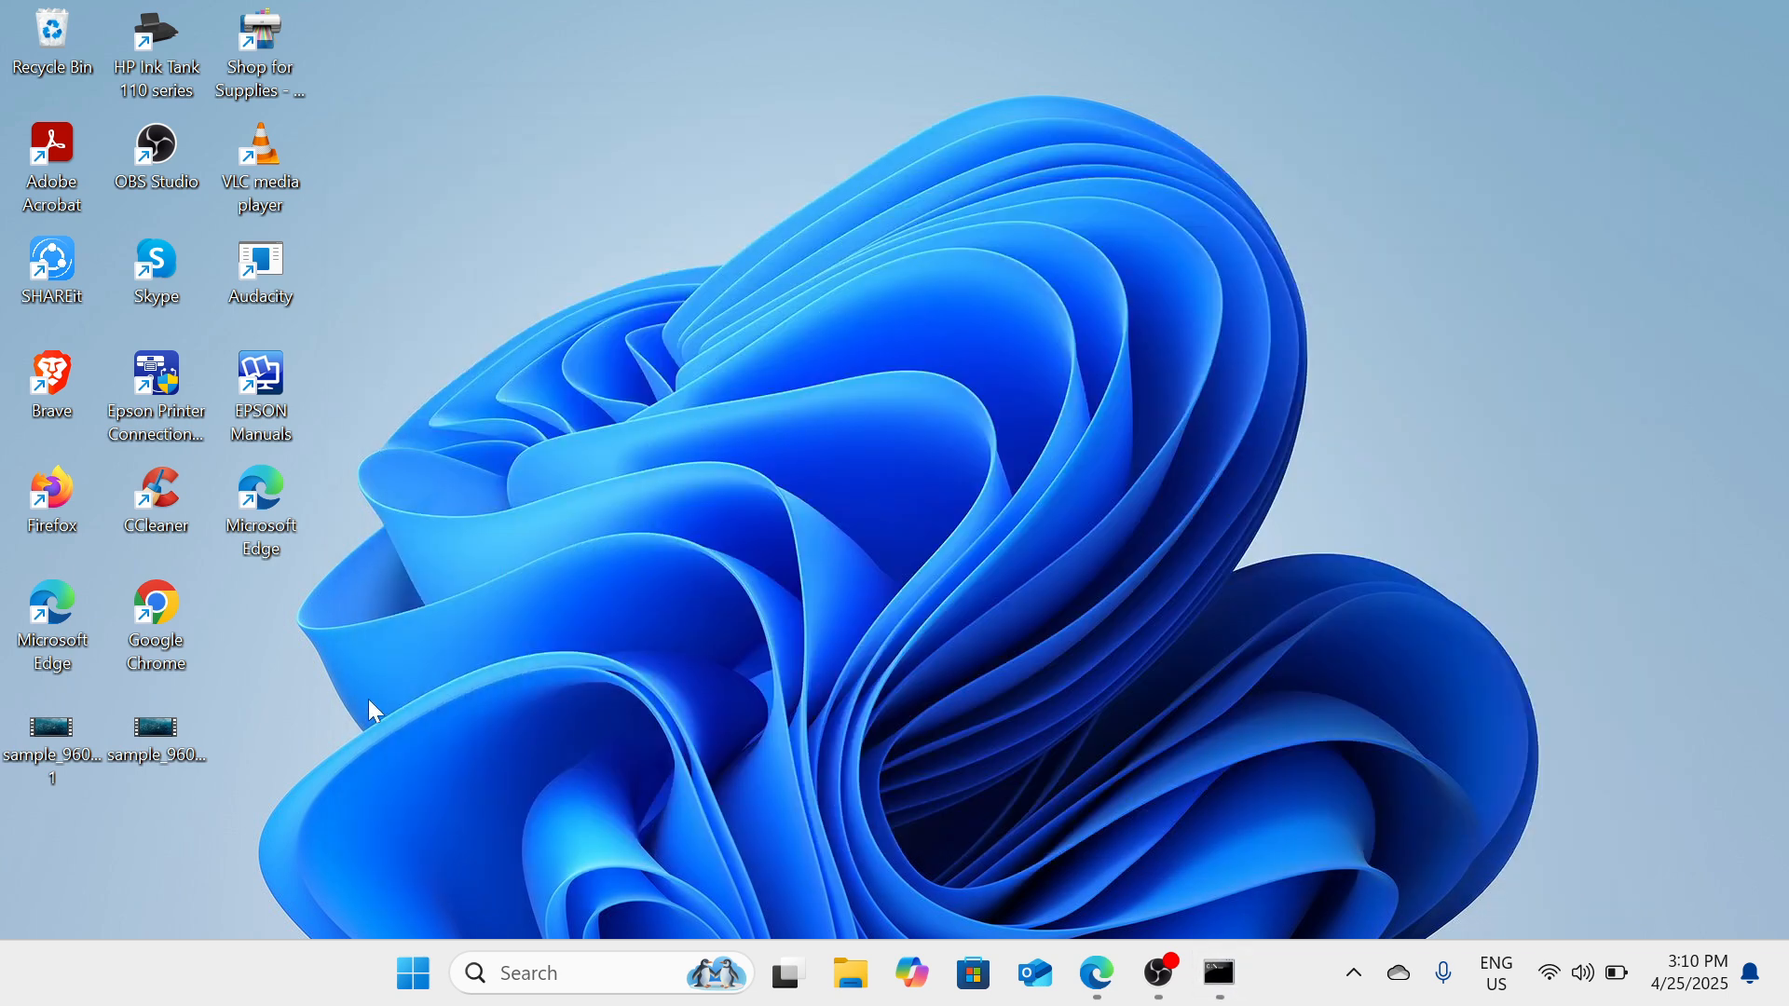
- Switch to Windows Settings and open Advanced system settings from the System About page
{"action": "right_click", "coordinate": [422, 999]}
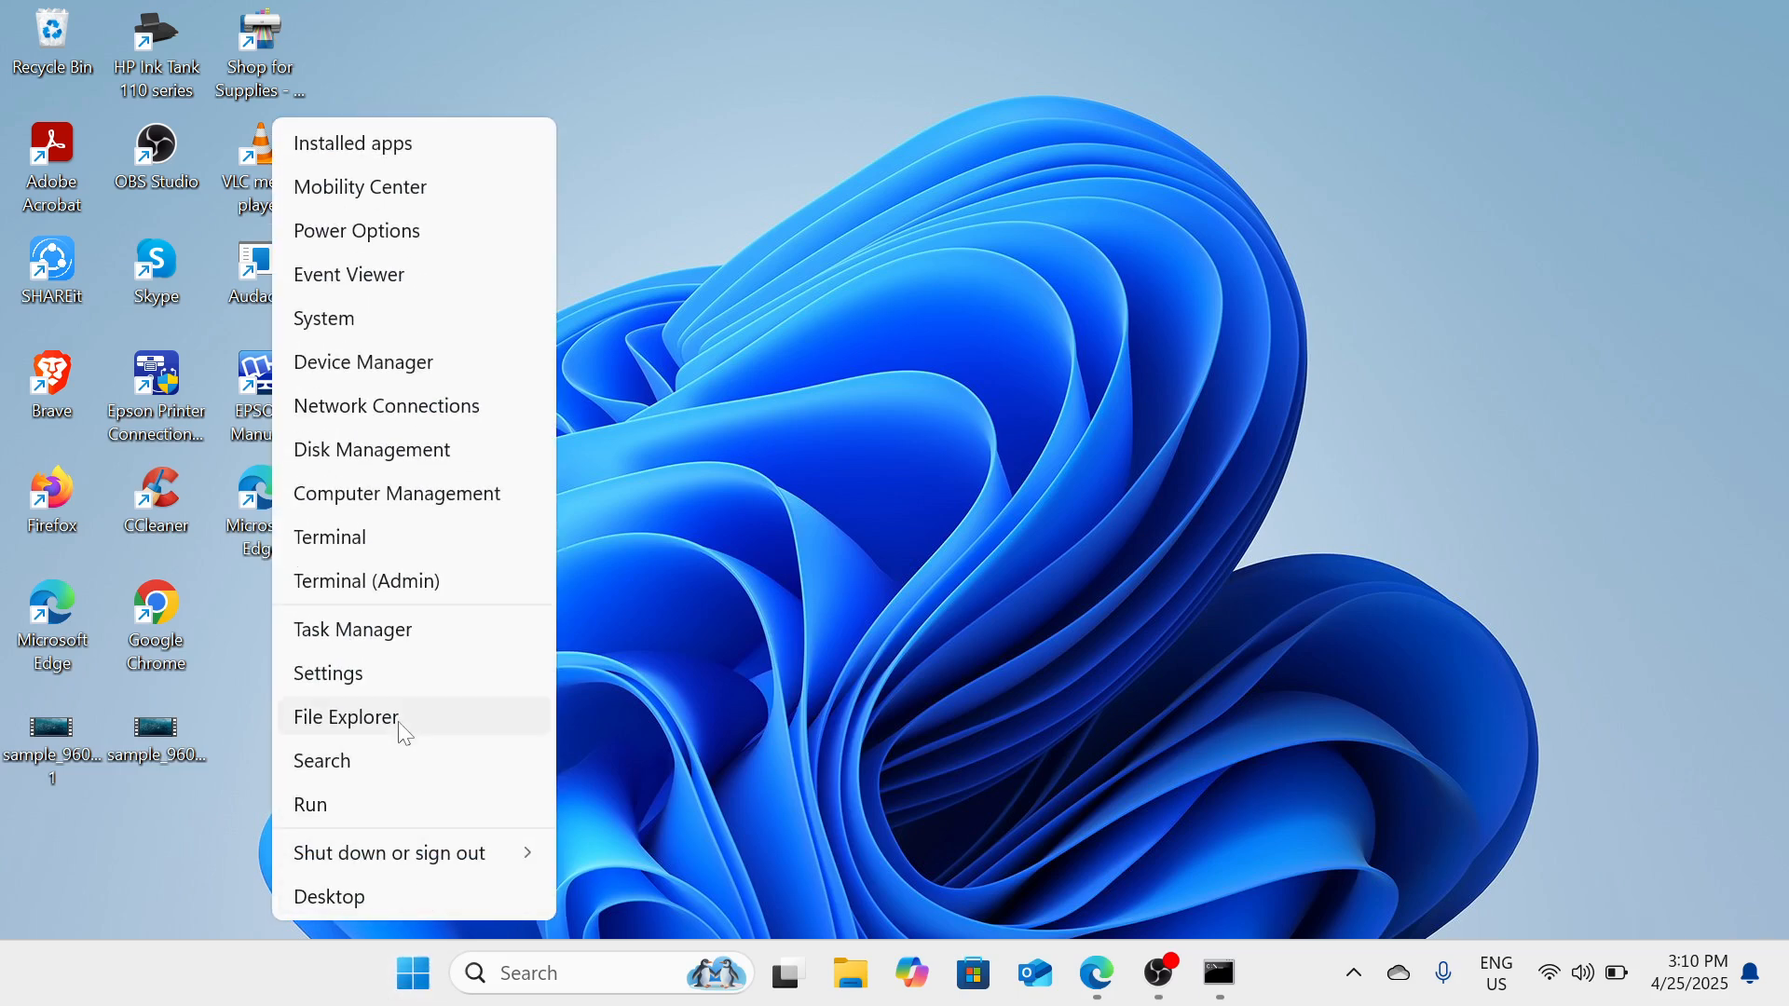
{"action": "left_click", "coordinate": [394, 671]}
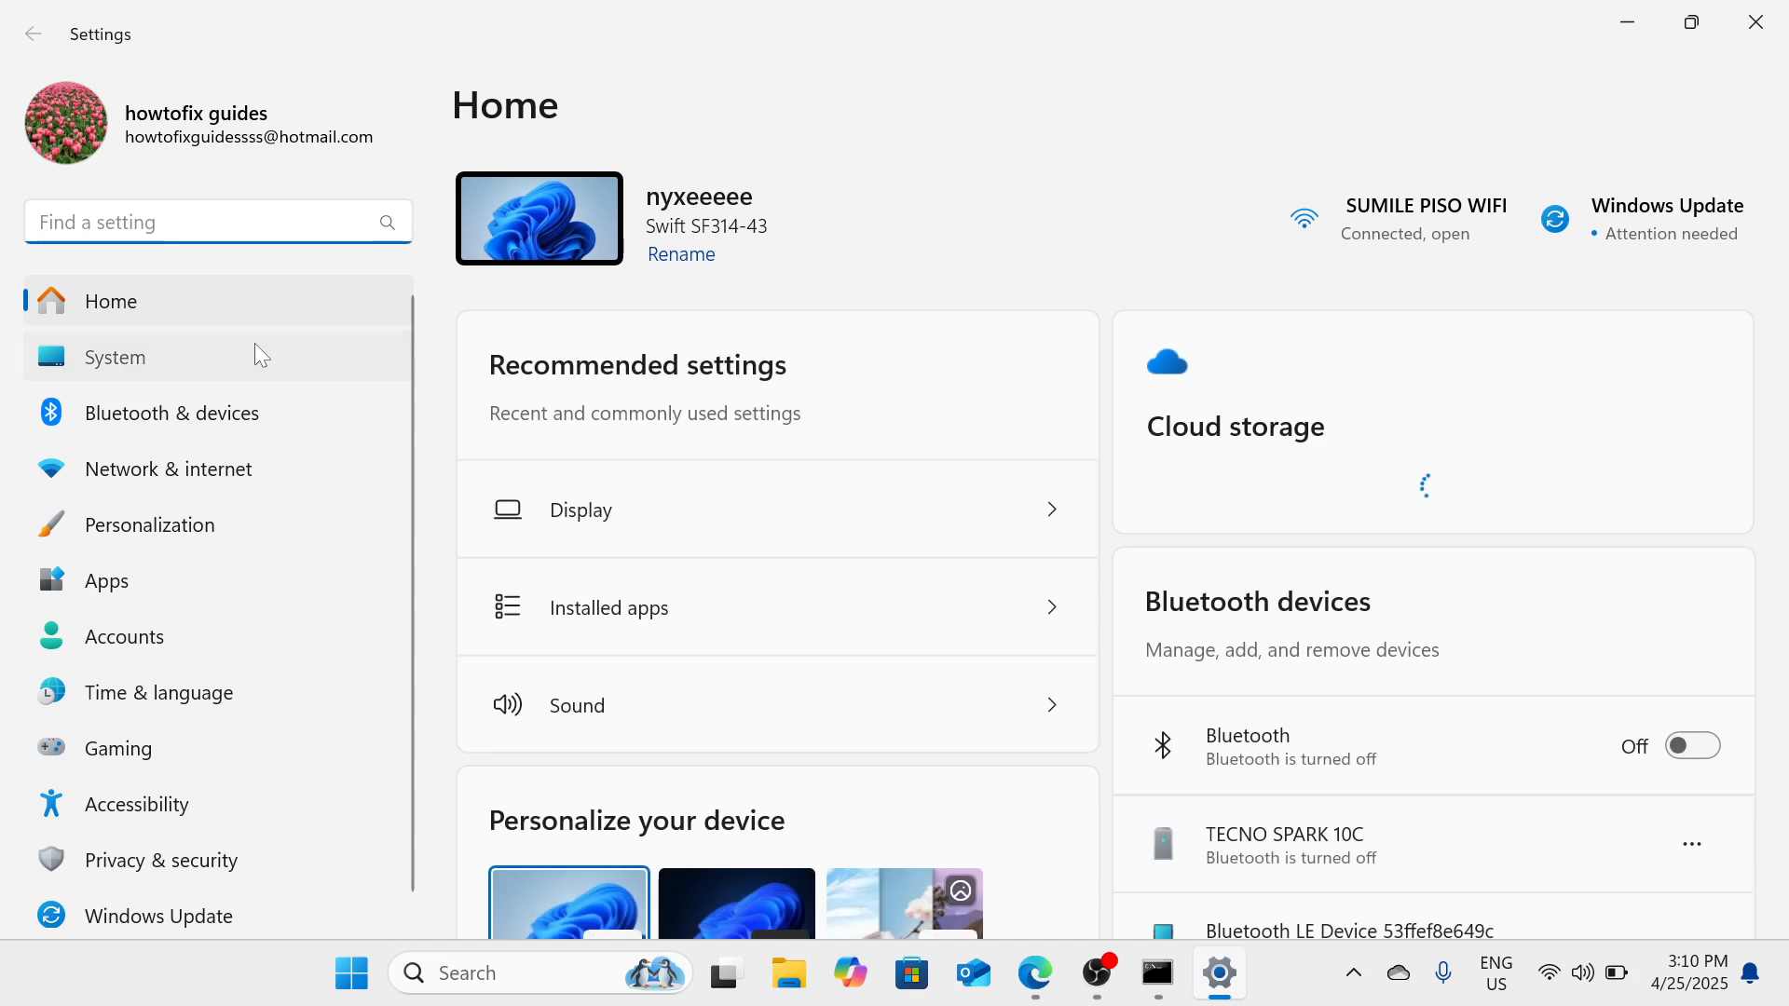
{"action": "left_click", "coordinate": [255, 354]}
{"action": "scroll", "coordinate": [556, 613], "scroll_direction": "down", "scroll_amount": 10}
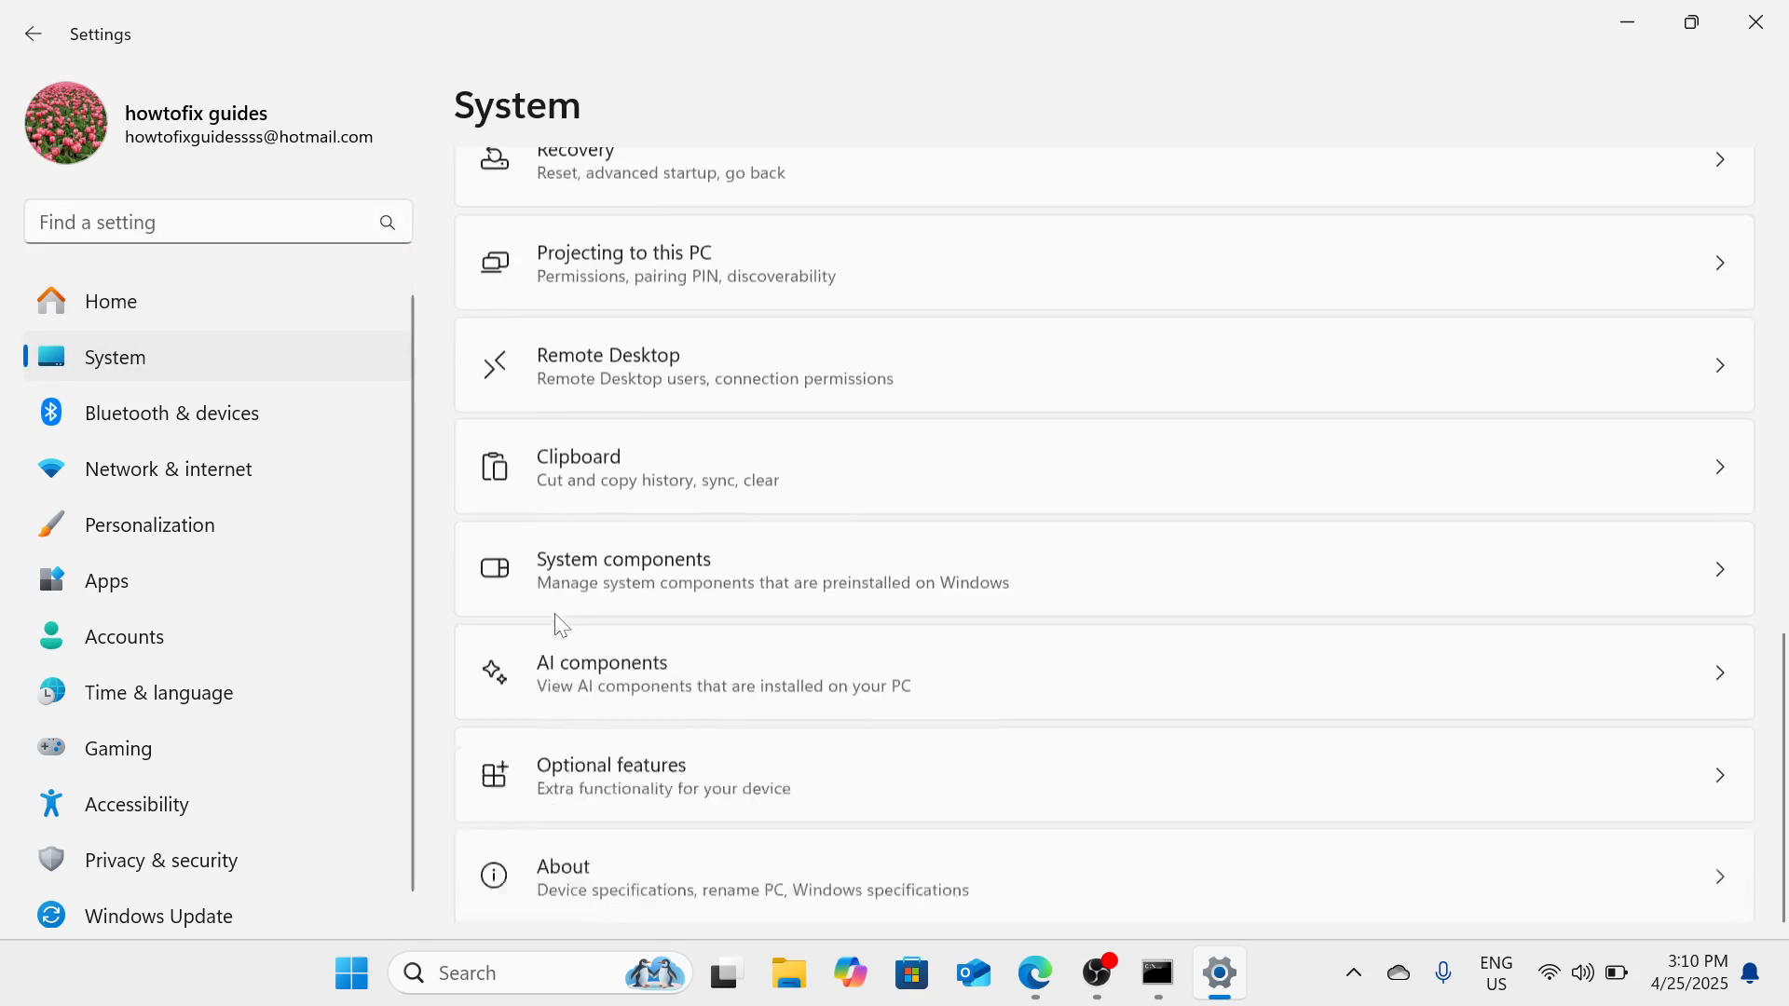
{"action": "scroll", "coordinate": [556, 615], "scroll_direction": "down", "scroll_amount": 1}
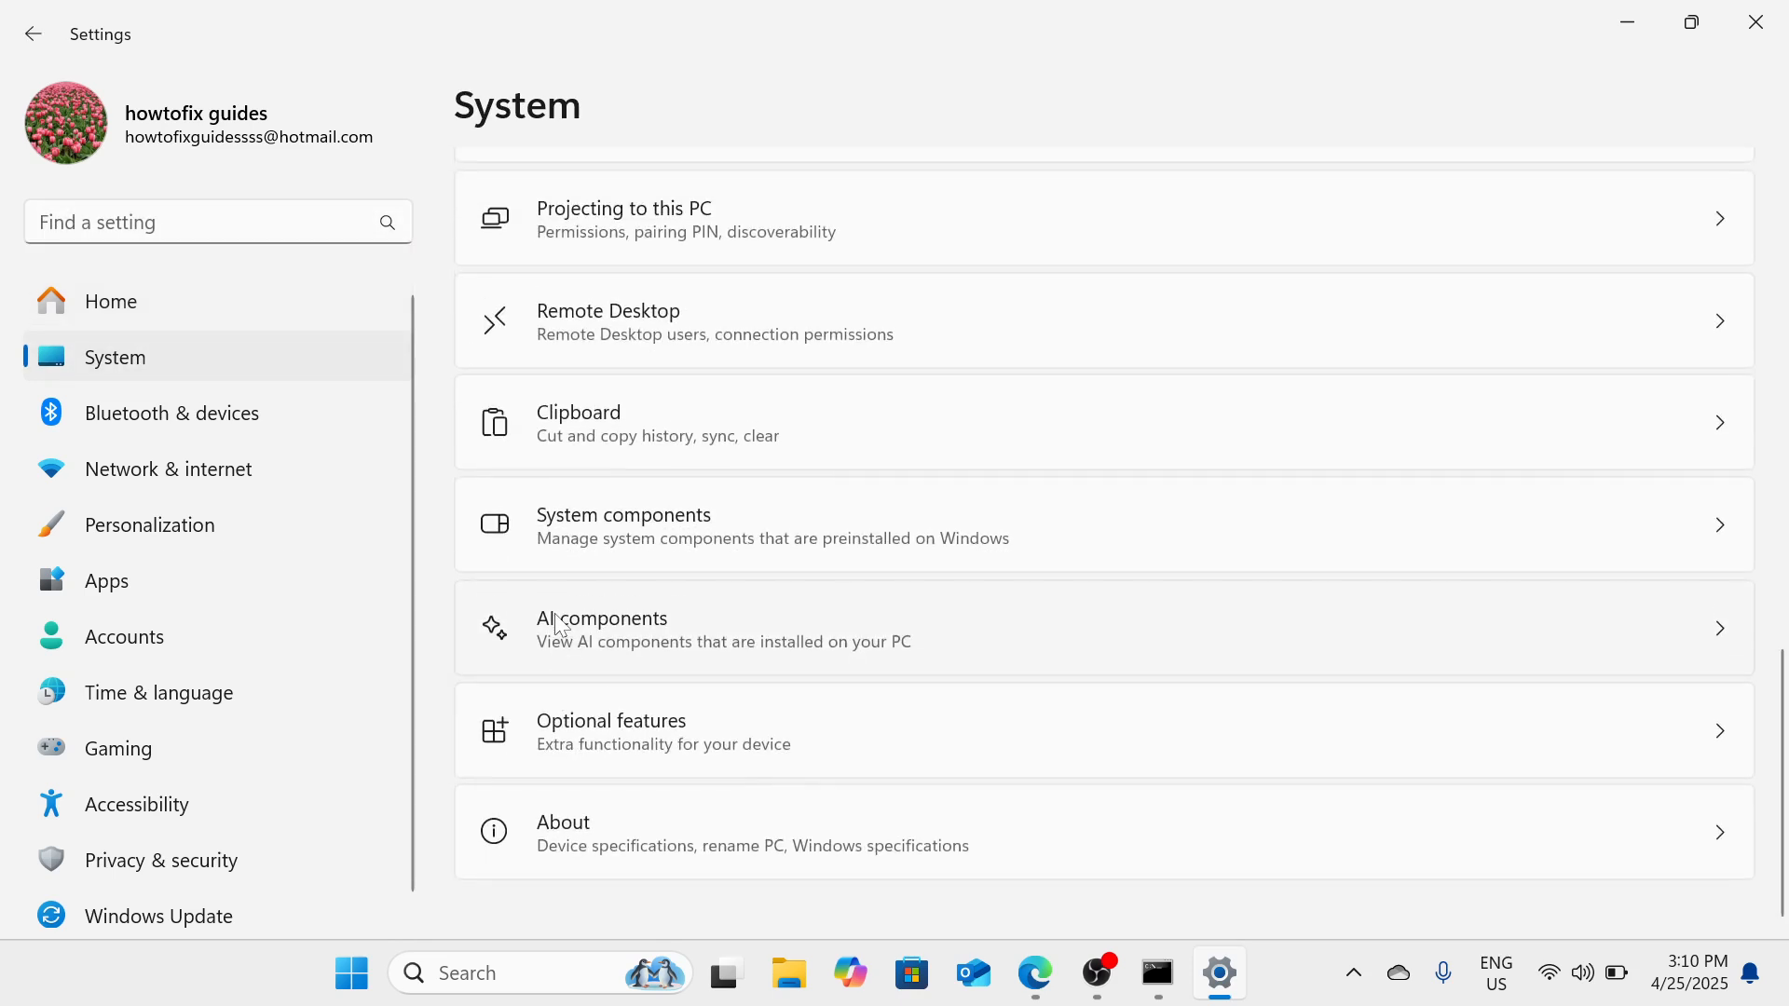
{"action": "left_click", "coordinate": [629, 841]}
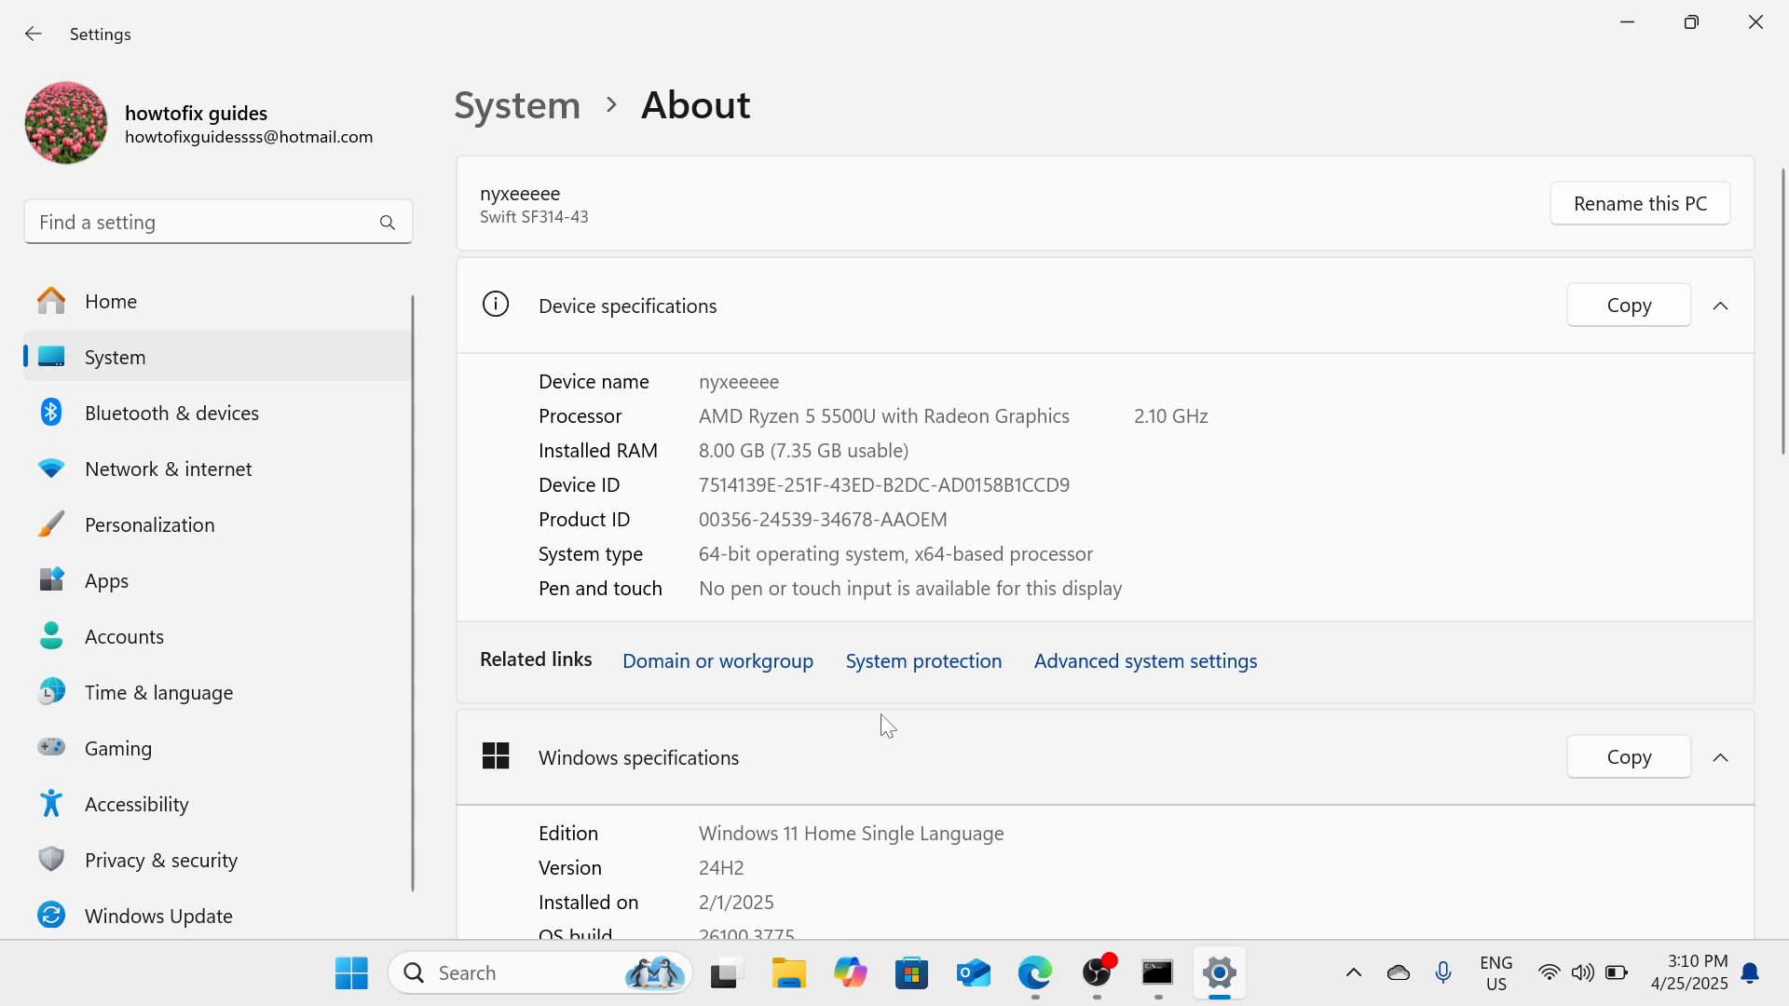
{"action": "left_click", "coordinate": [1159, 665]}
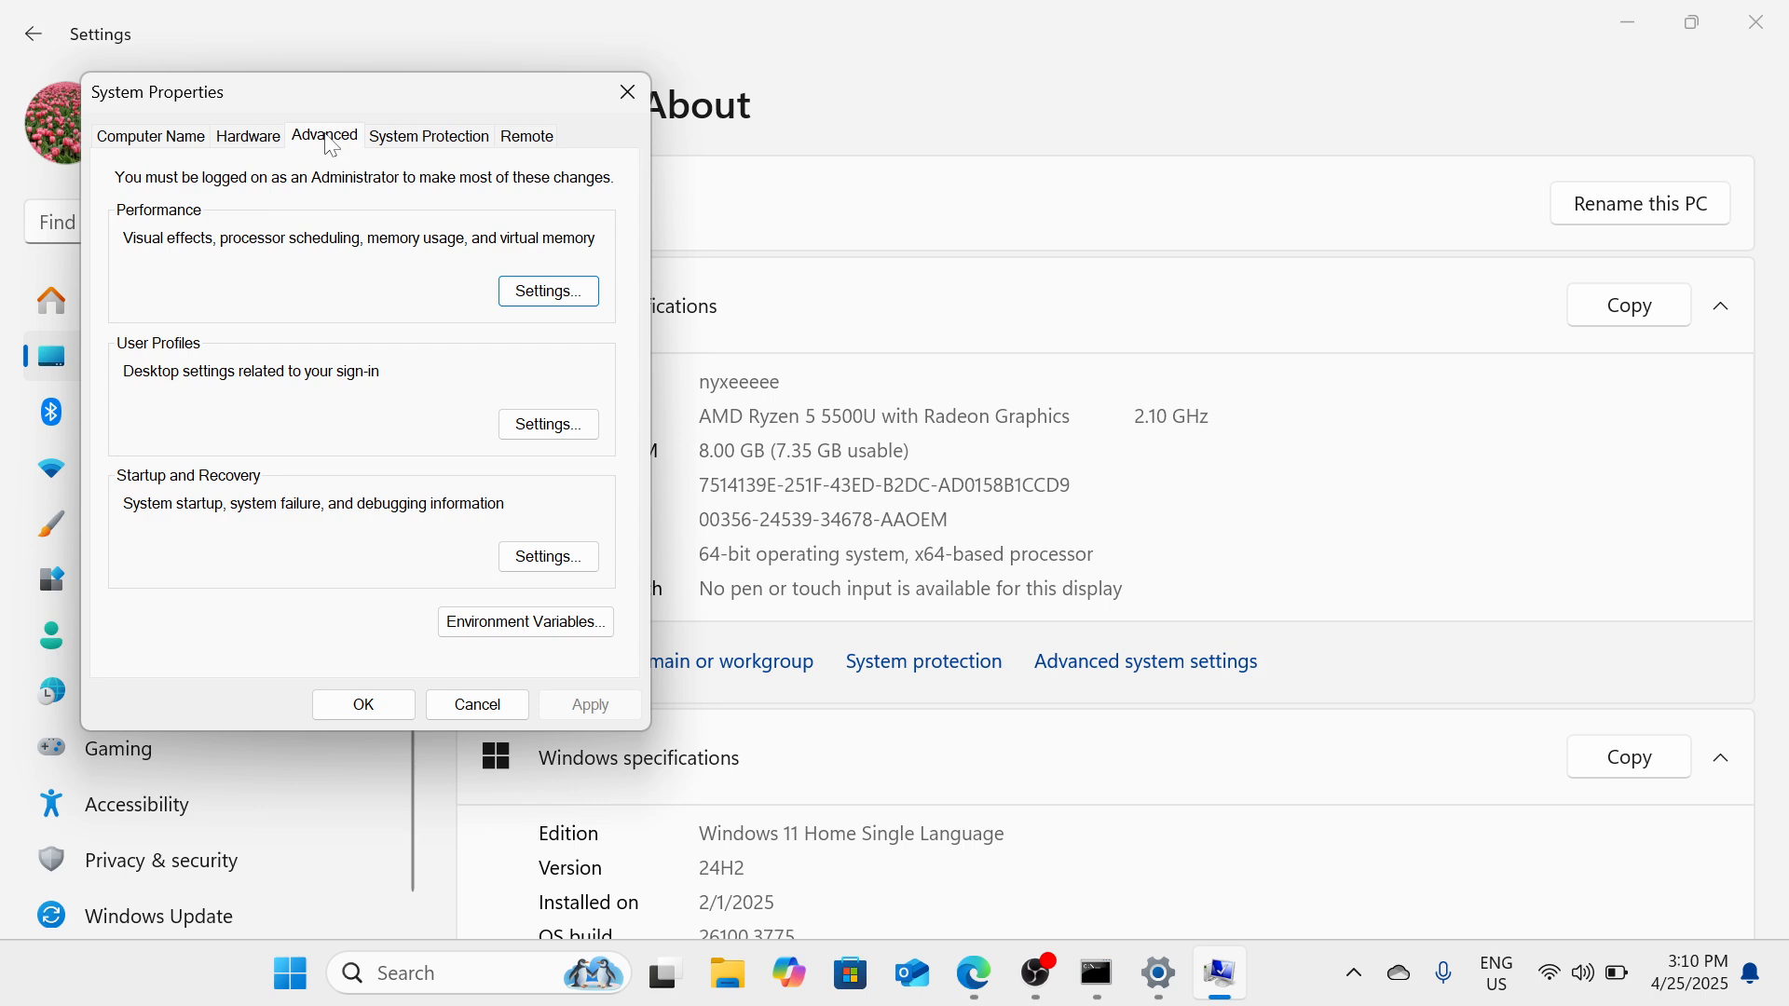
- Check the Data Execution Prevention options and their program exception picker in Performance Options, and close everything without changes
{"action": "left_click", "coordinate": [582, 303]}
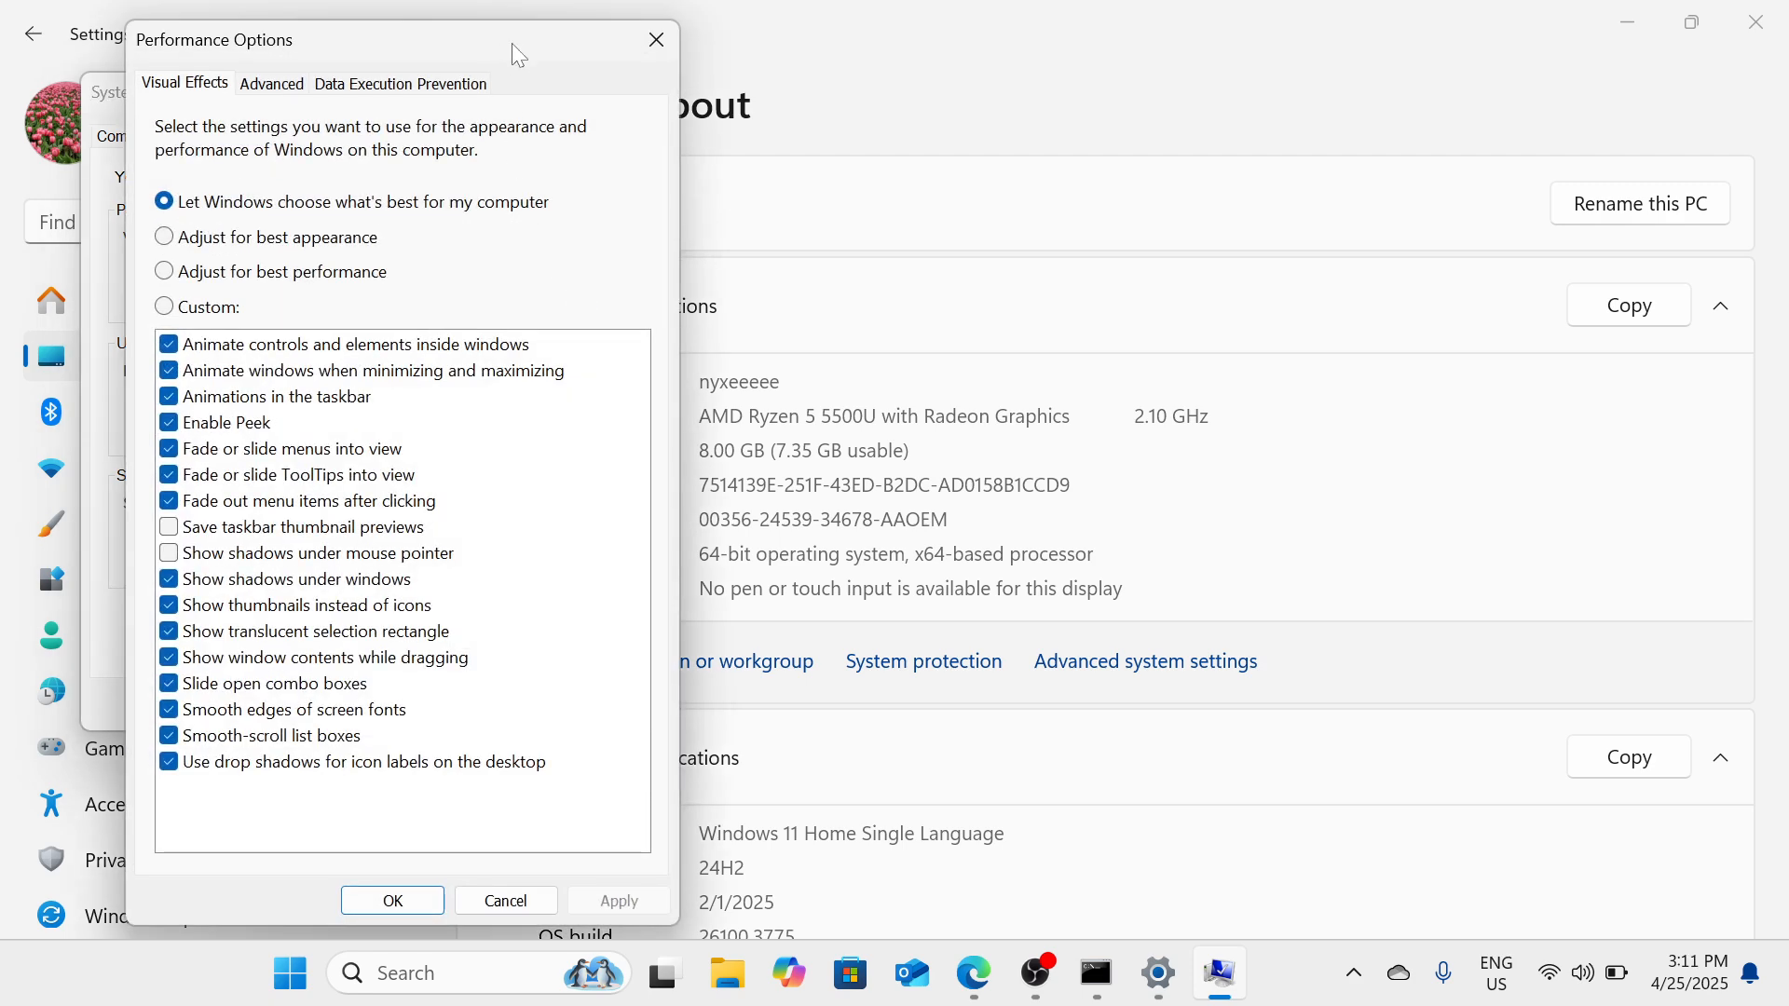
{"action": "left_click_drag", "start_coordinate": [513, 44], "coordinate": [544, 41]}
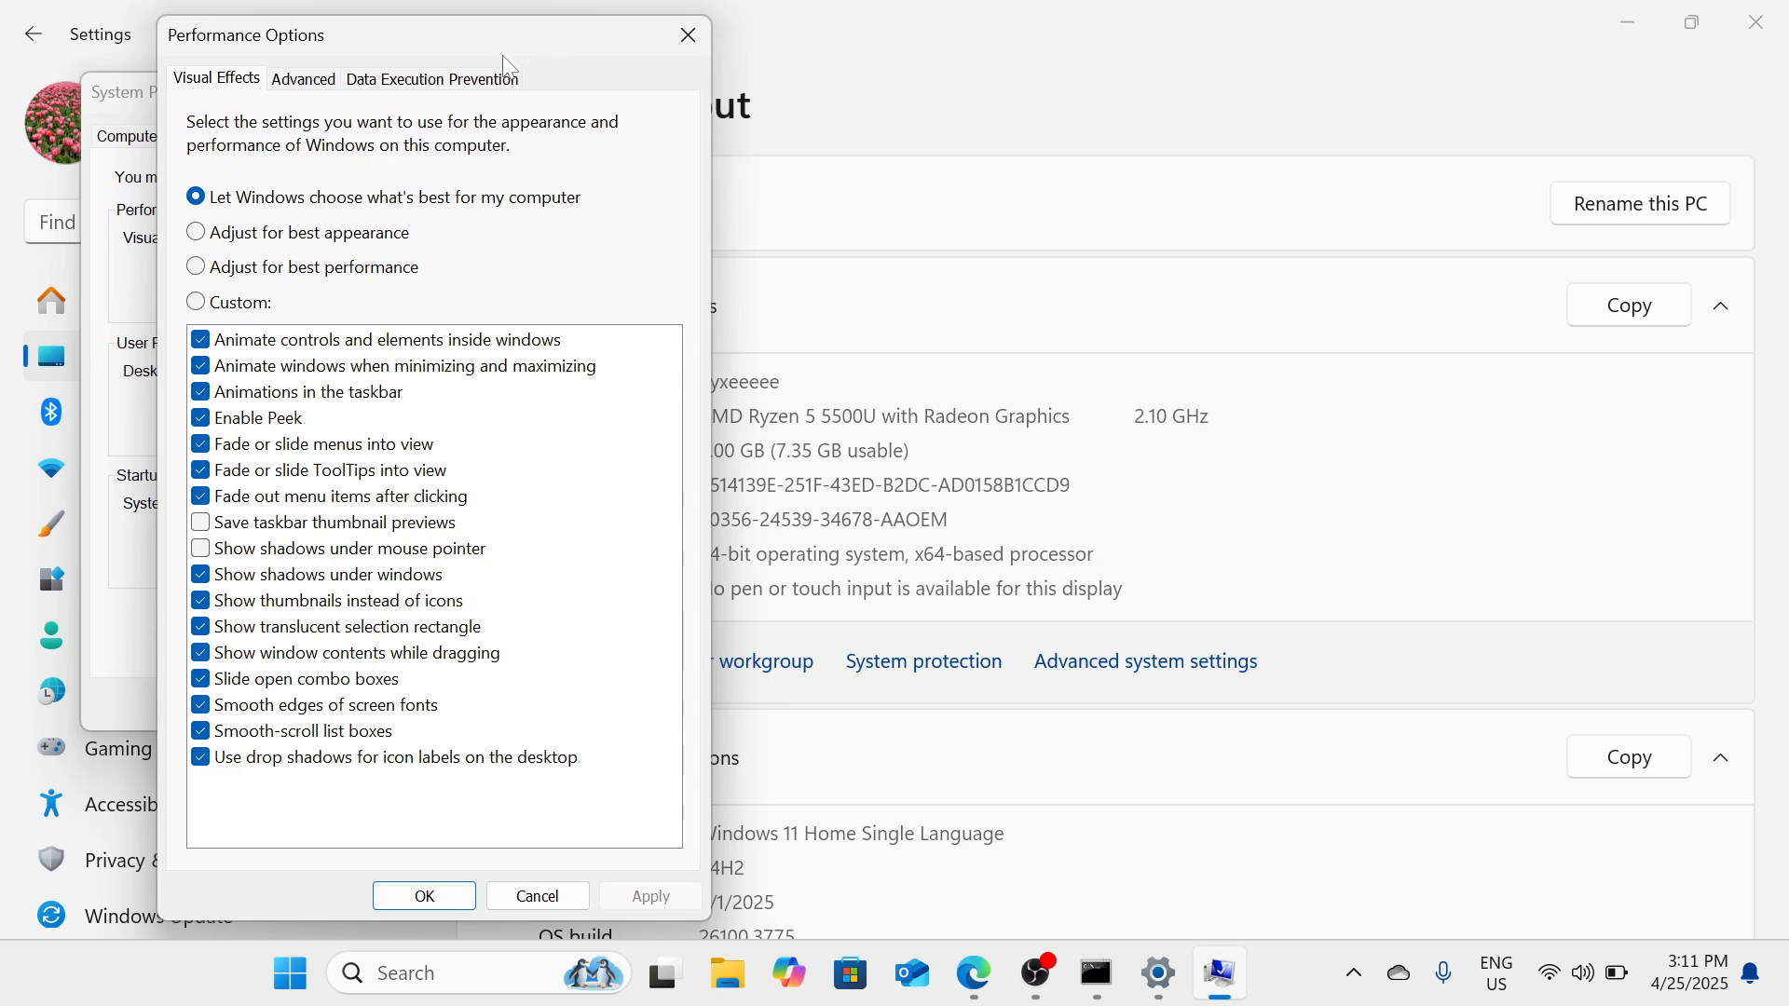
{"action": "left_click", "coordinate": [442, 90]}
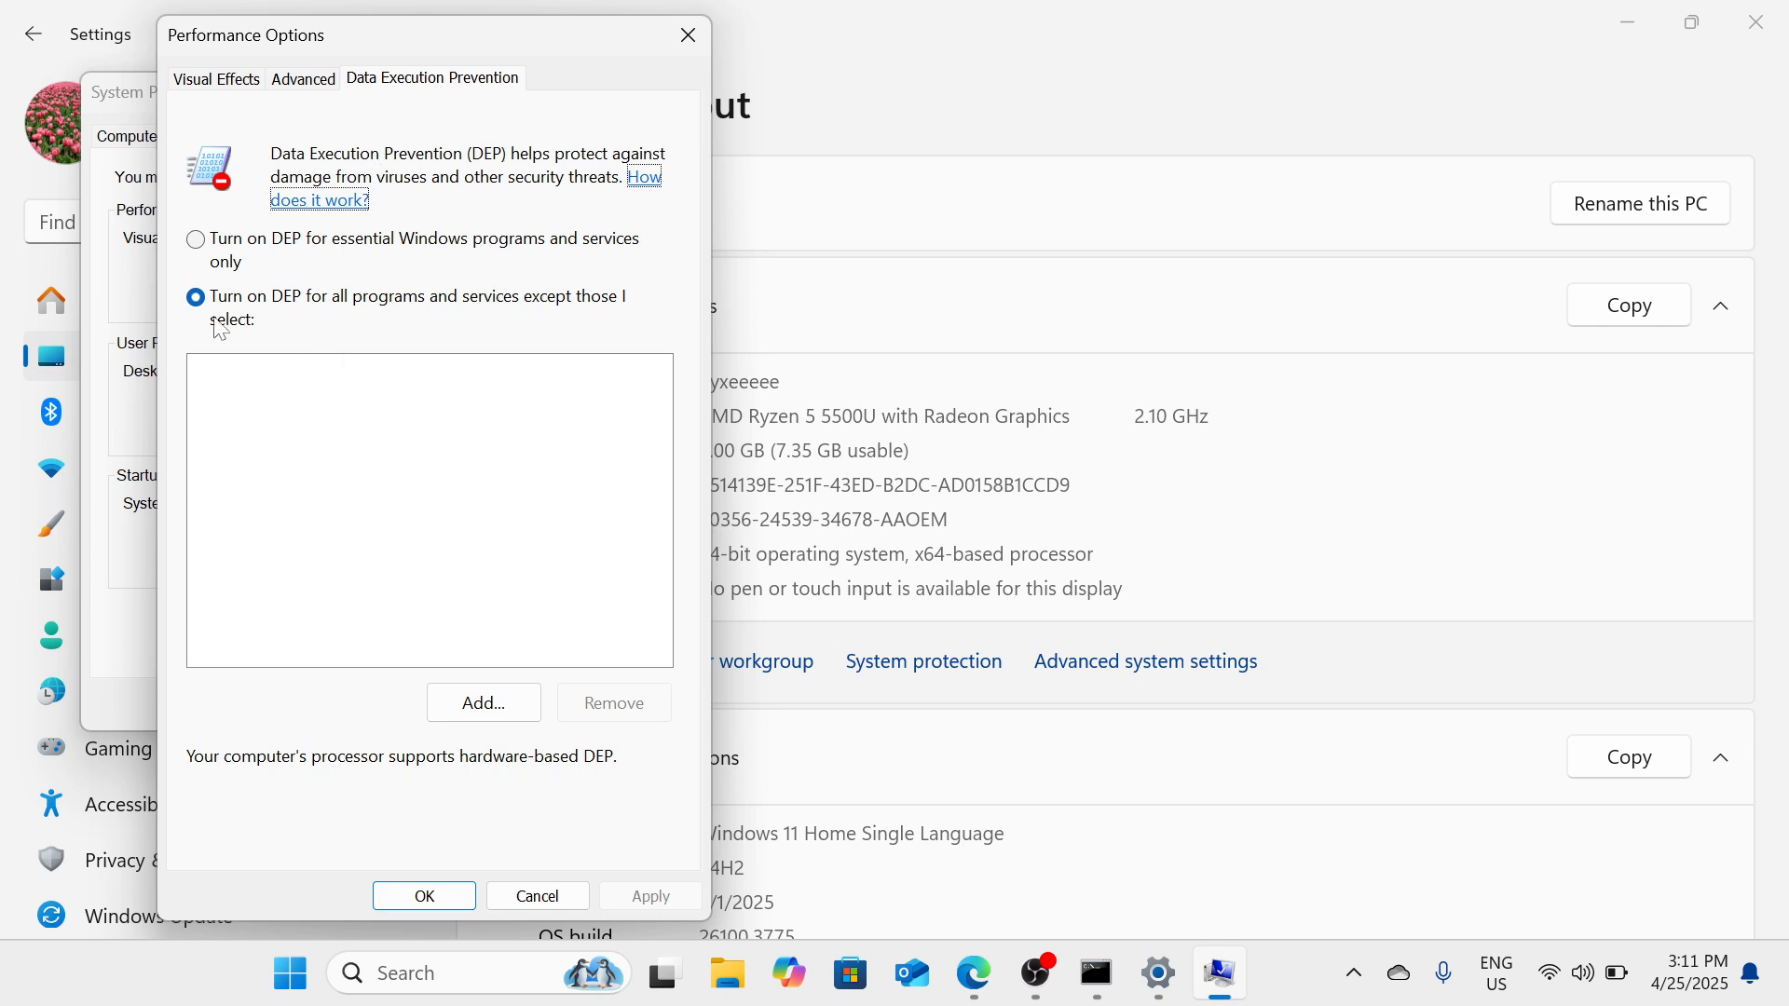
{"action": "left_click", "coordinate": [500, 715]}
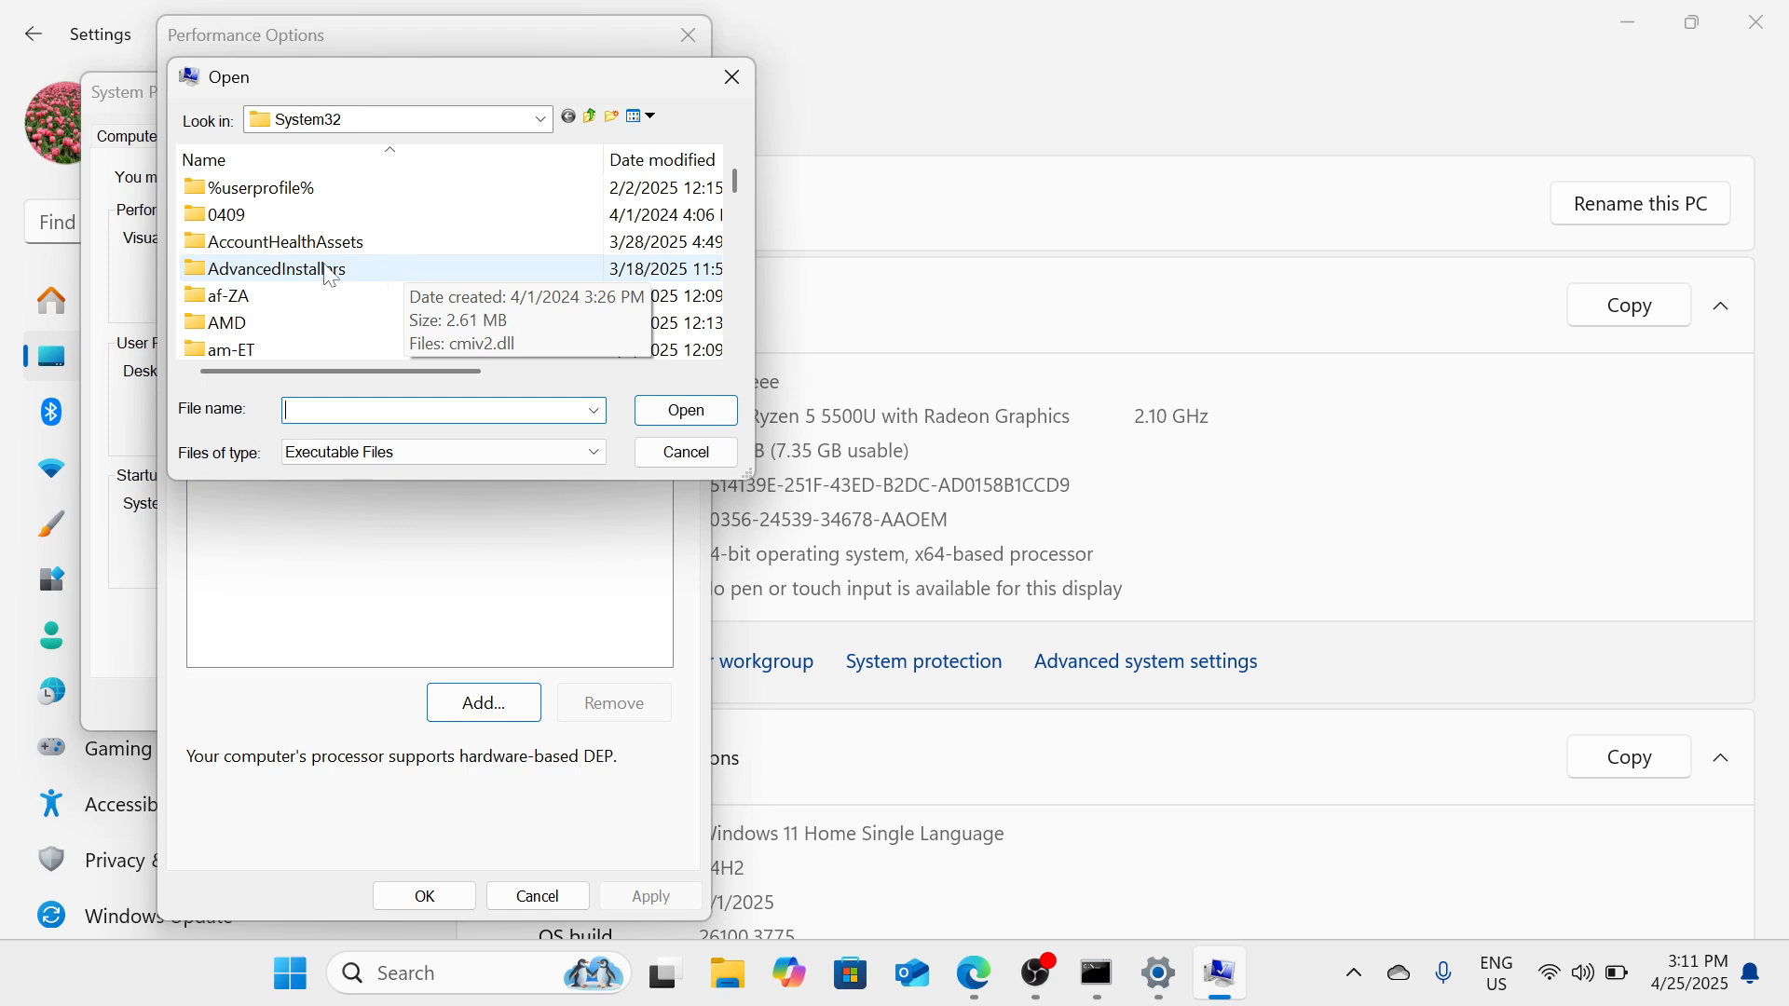
{"action": "left_click", "coordinate": [732, 78]}
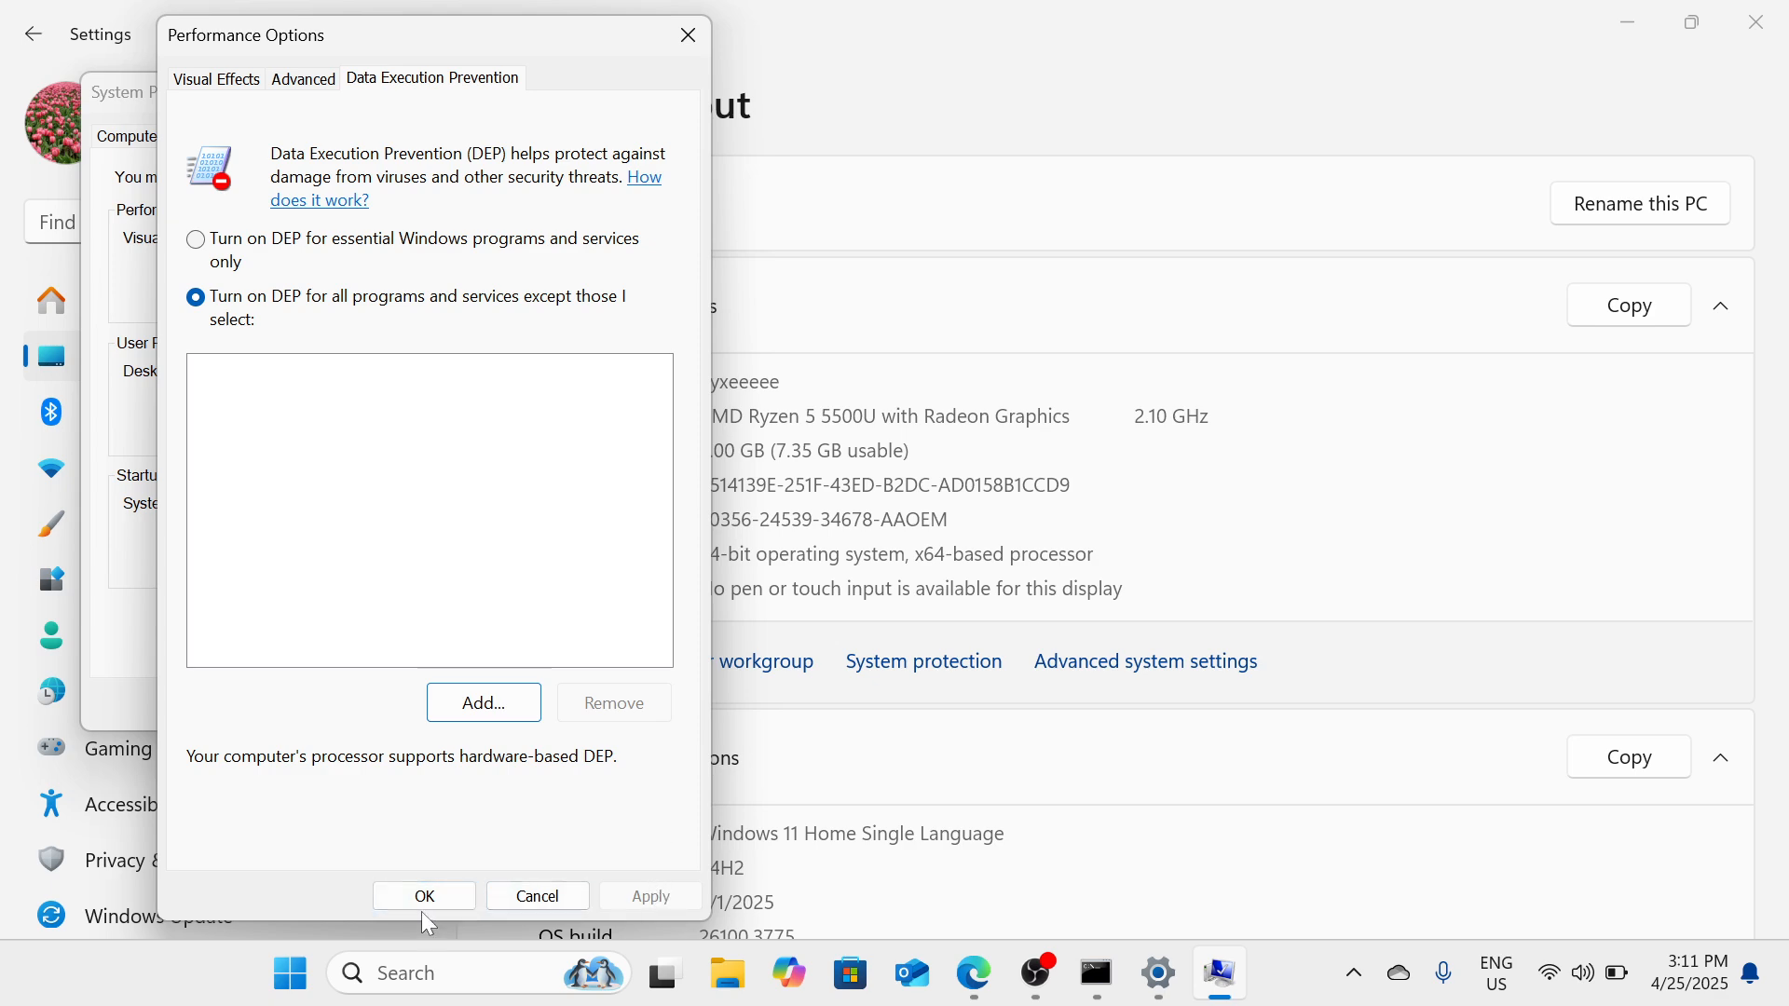
{"action": "left_click", "coordinate": [689, 34]}
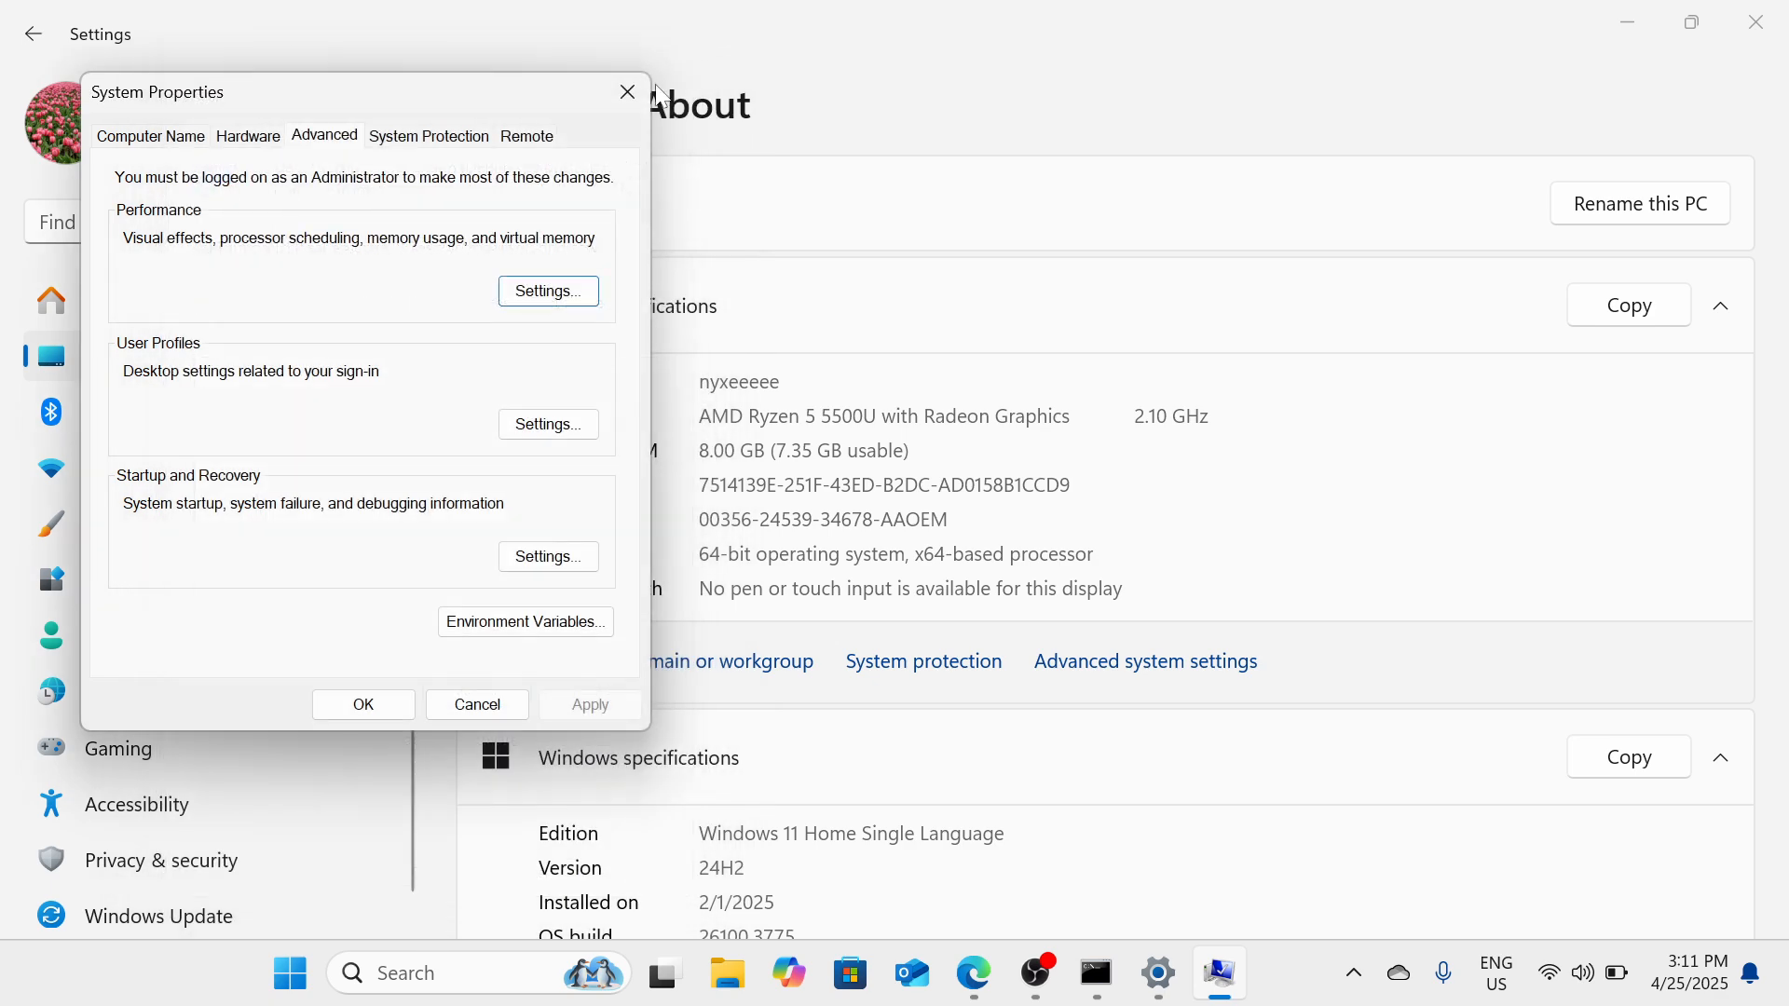
{"action": "left_click", "coordinate": [628, 92]}
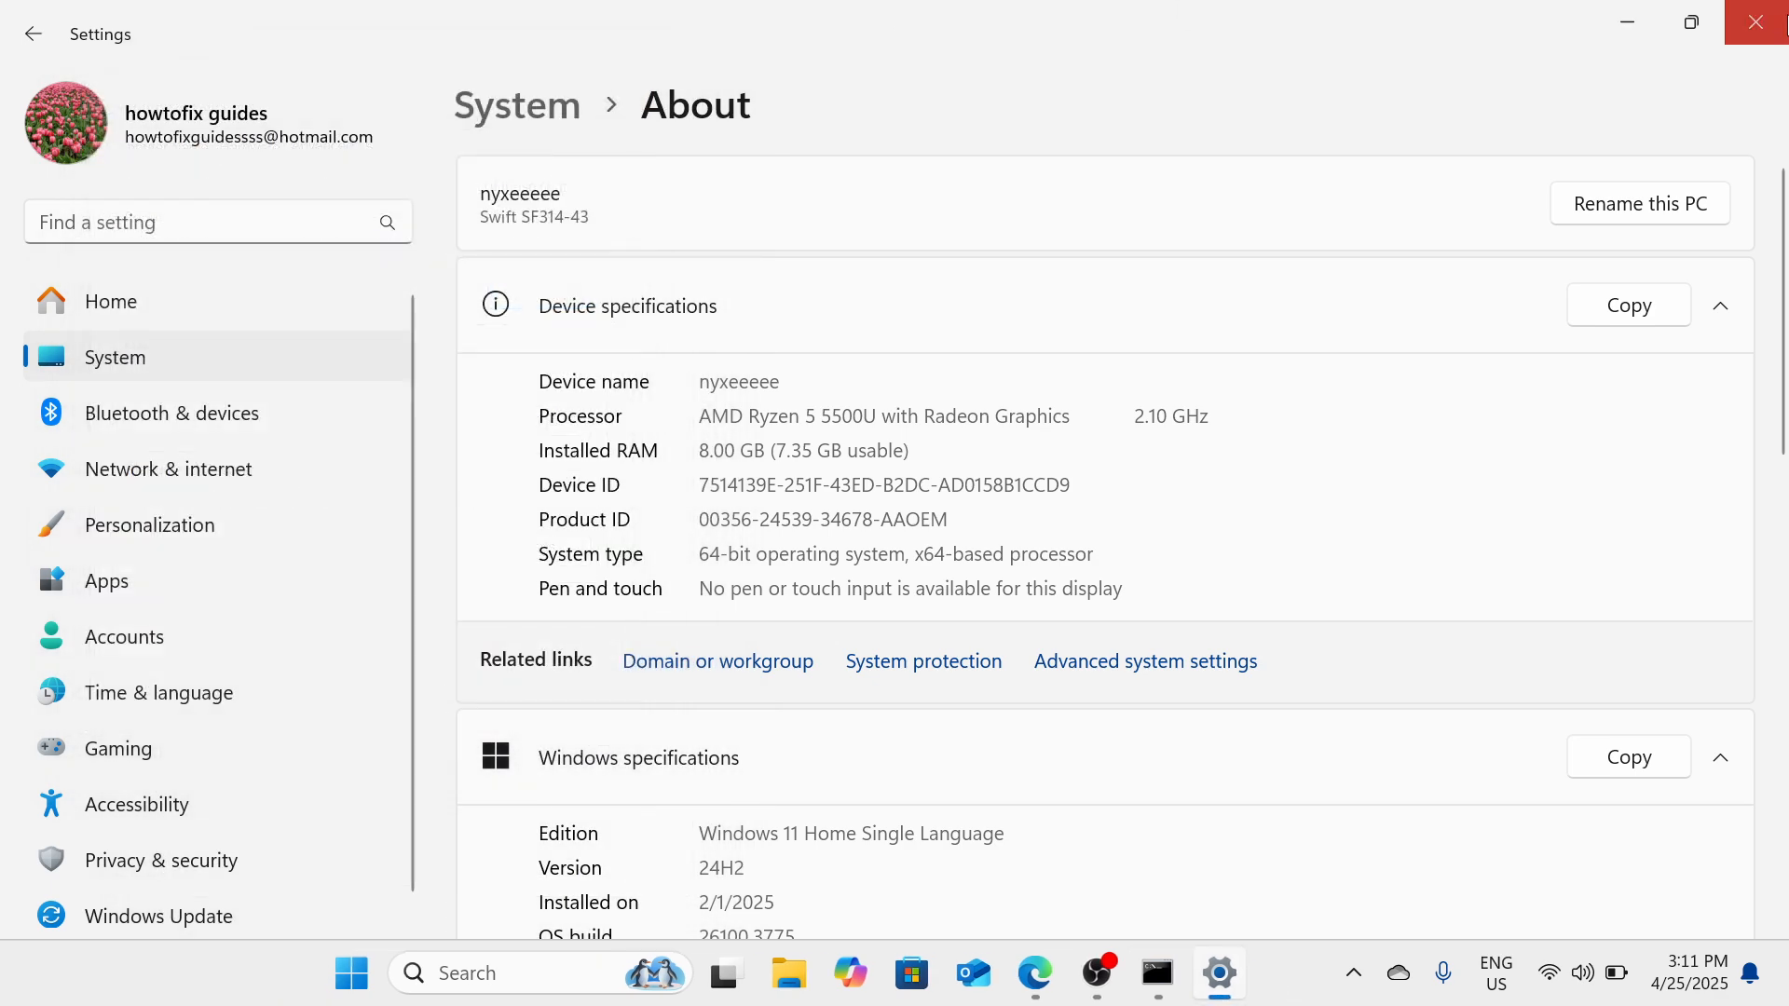
{"action": "left_click", "coordinate": [1785, 24]}
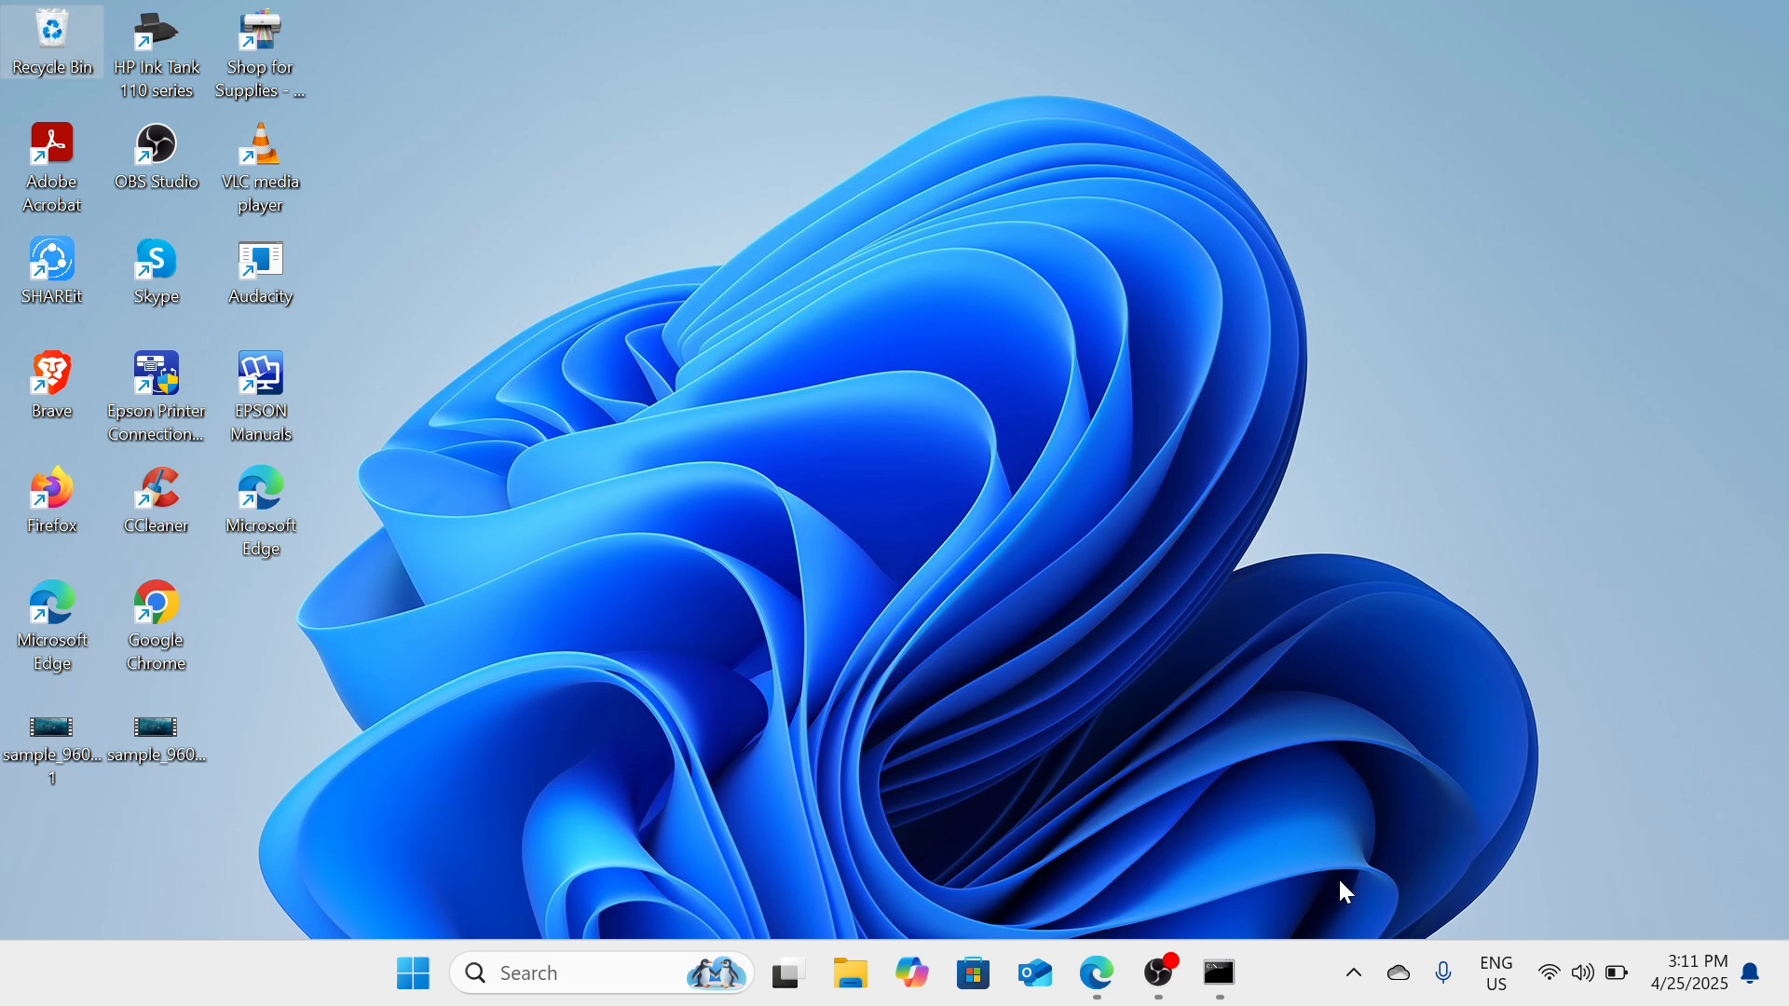
- Examine the protection and quit options of Malwarebytes among the hidden system tray programs, and dismiss them
{"action": "left_click", "coordinate": [1354, 974]}
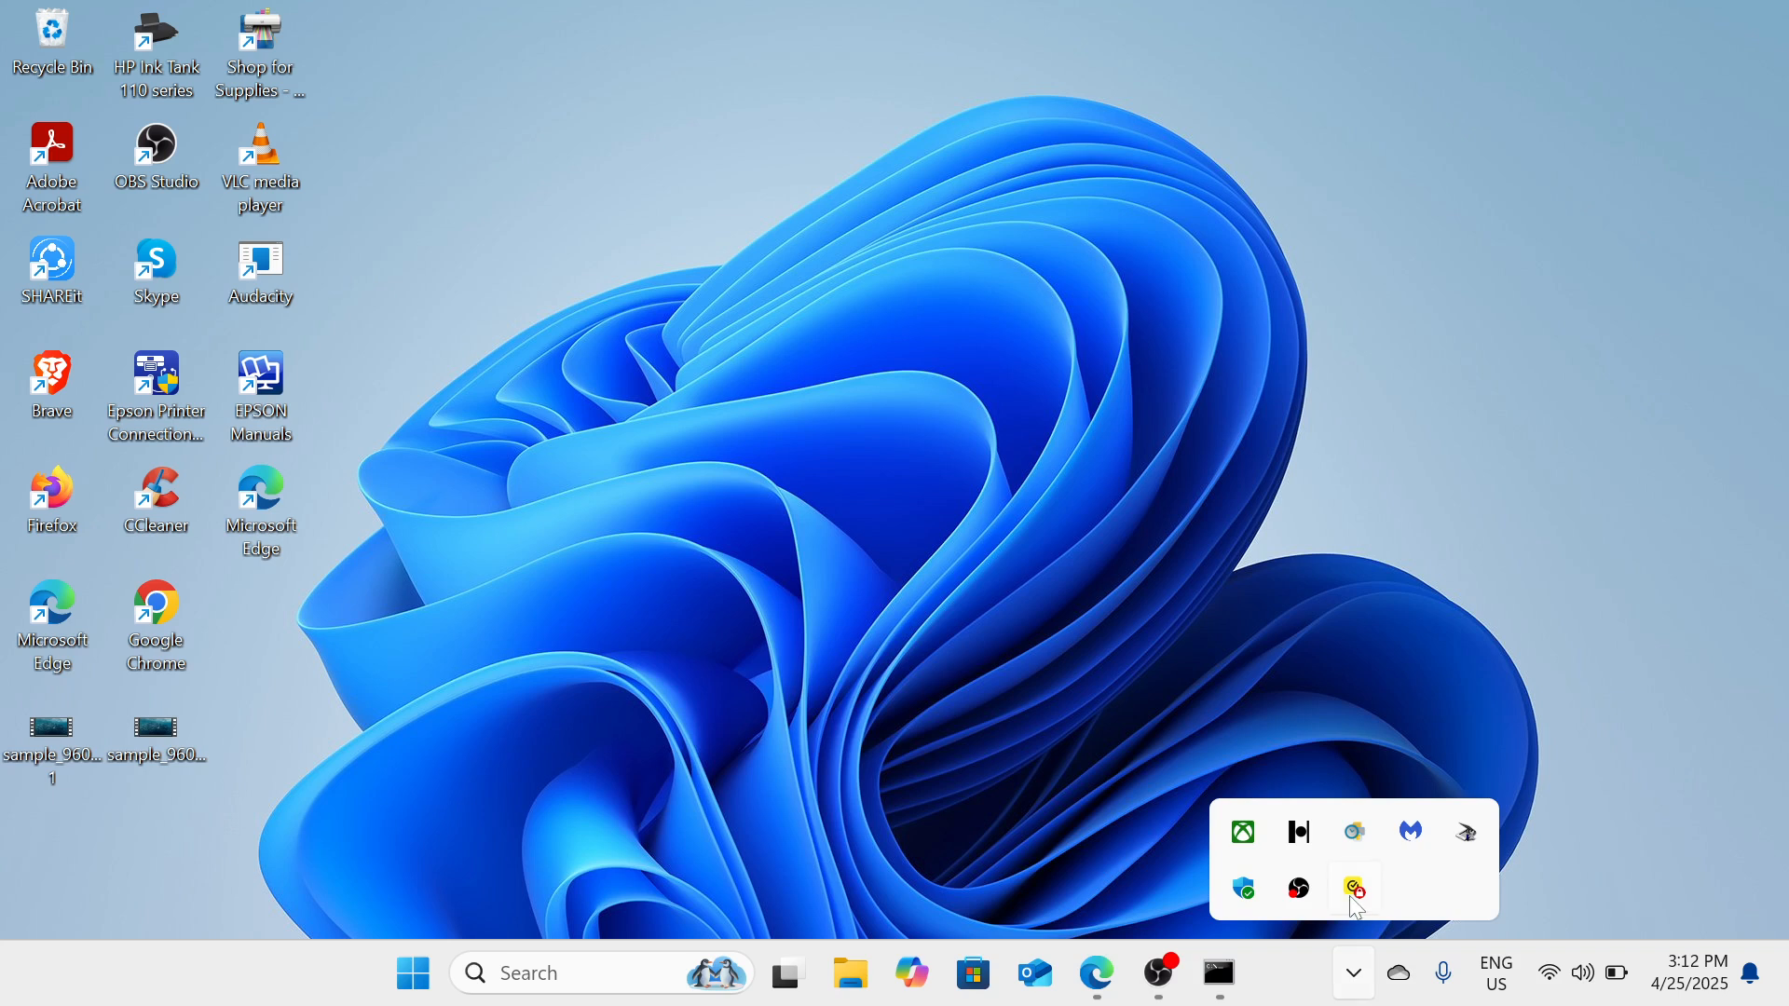
{"action": "right_click", "coordinate": [1410, 834]}
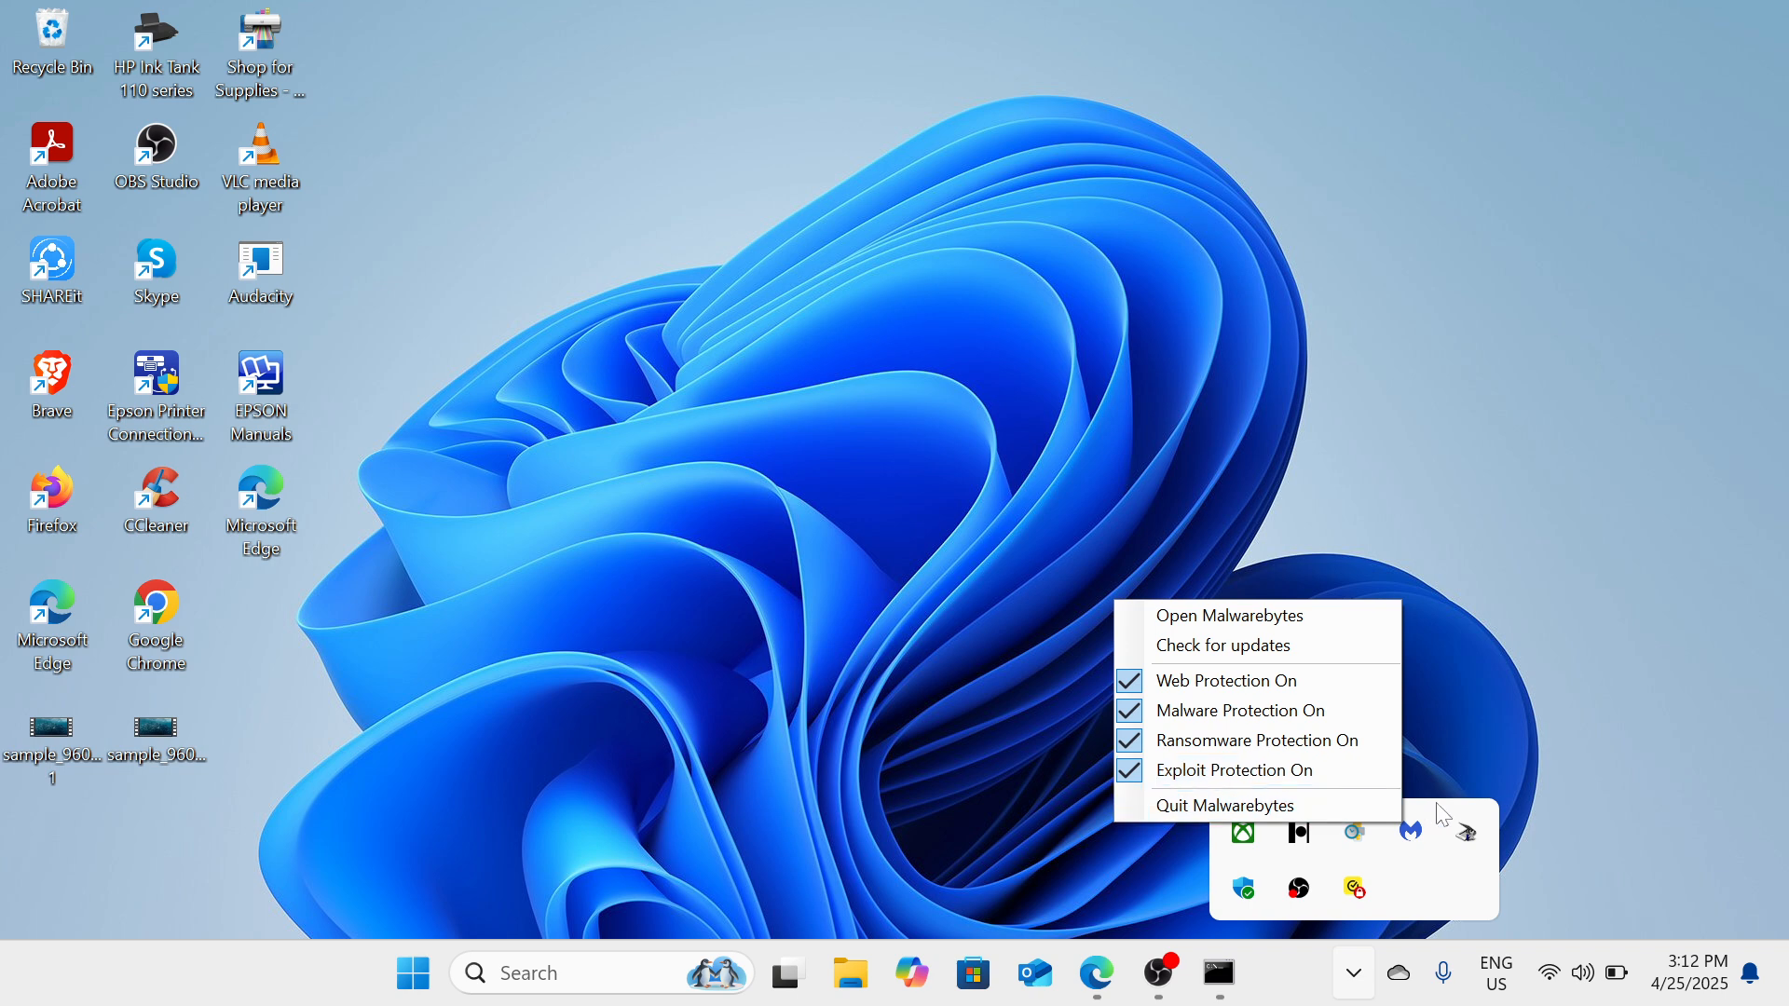
{"action": "left_click", "coordinate": [1520, 705]}
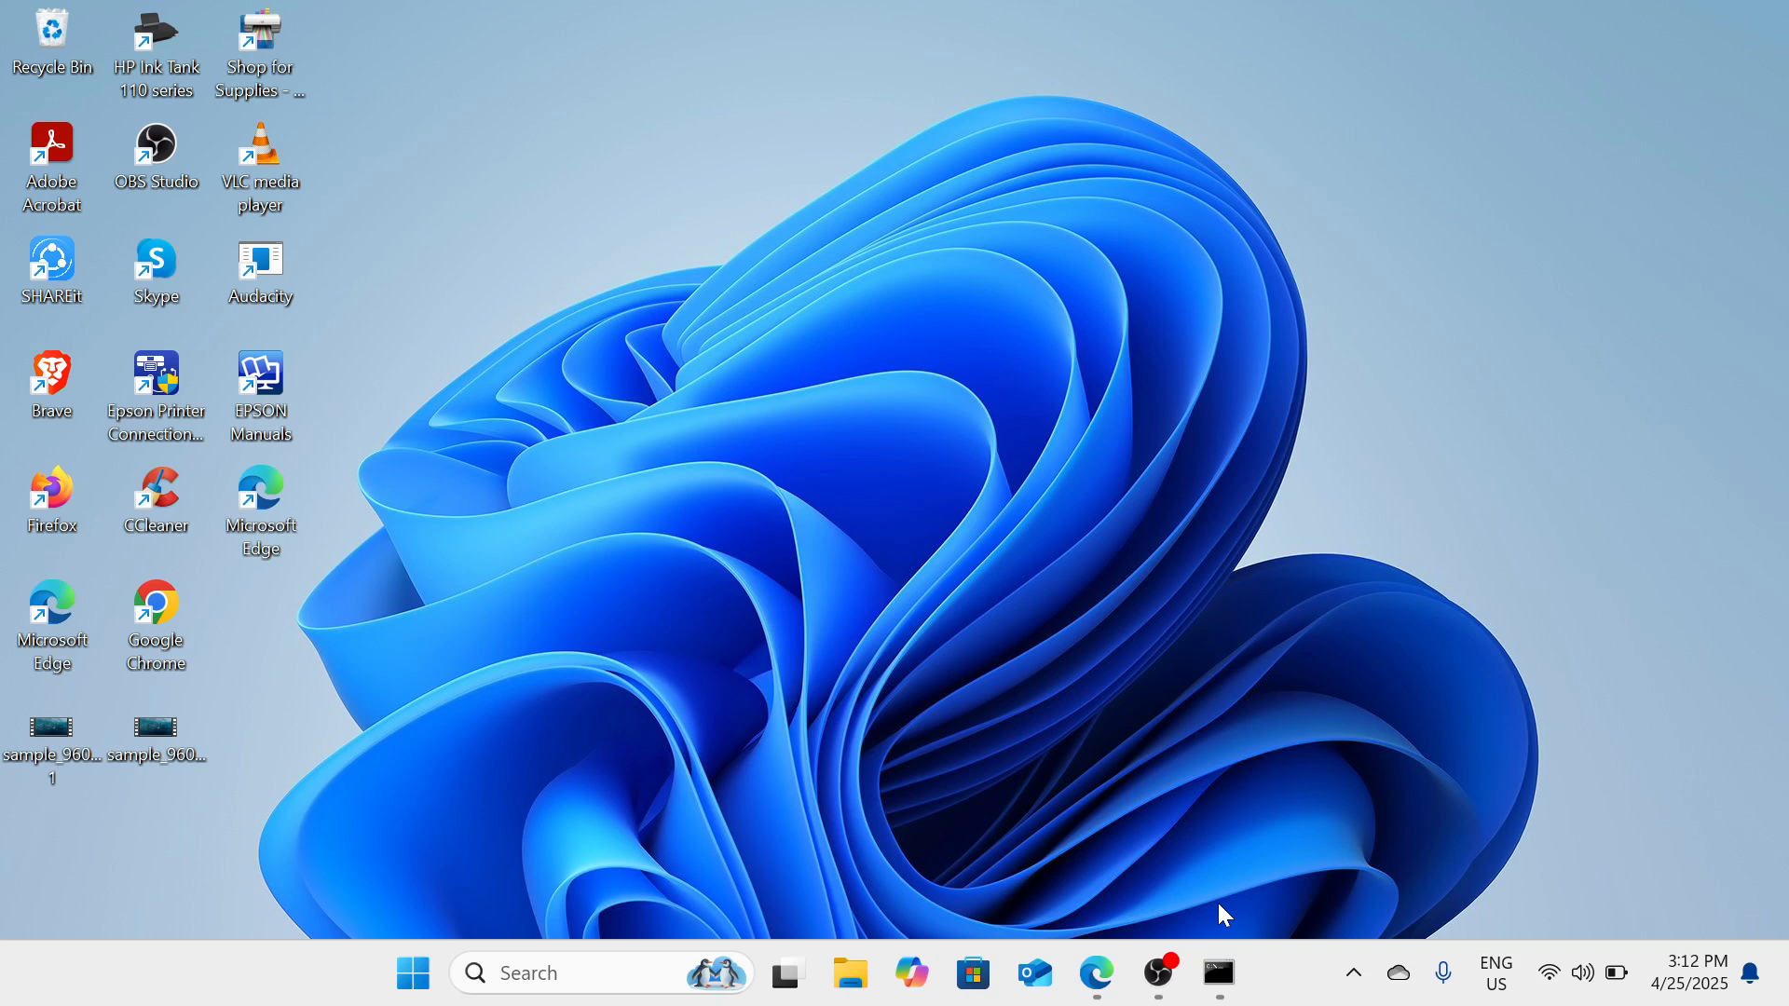
{"action": "left_click", "coordinate": [1164, 968]}
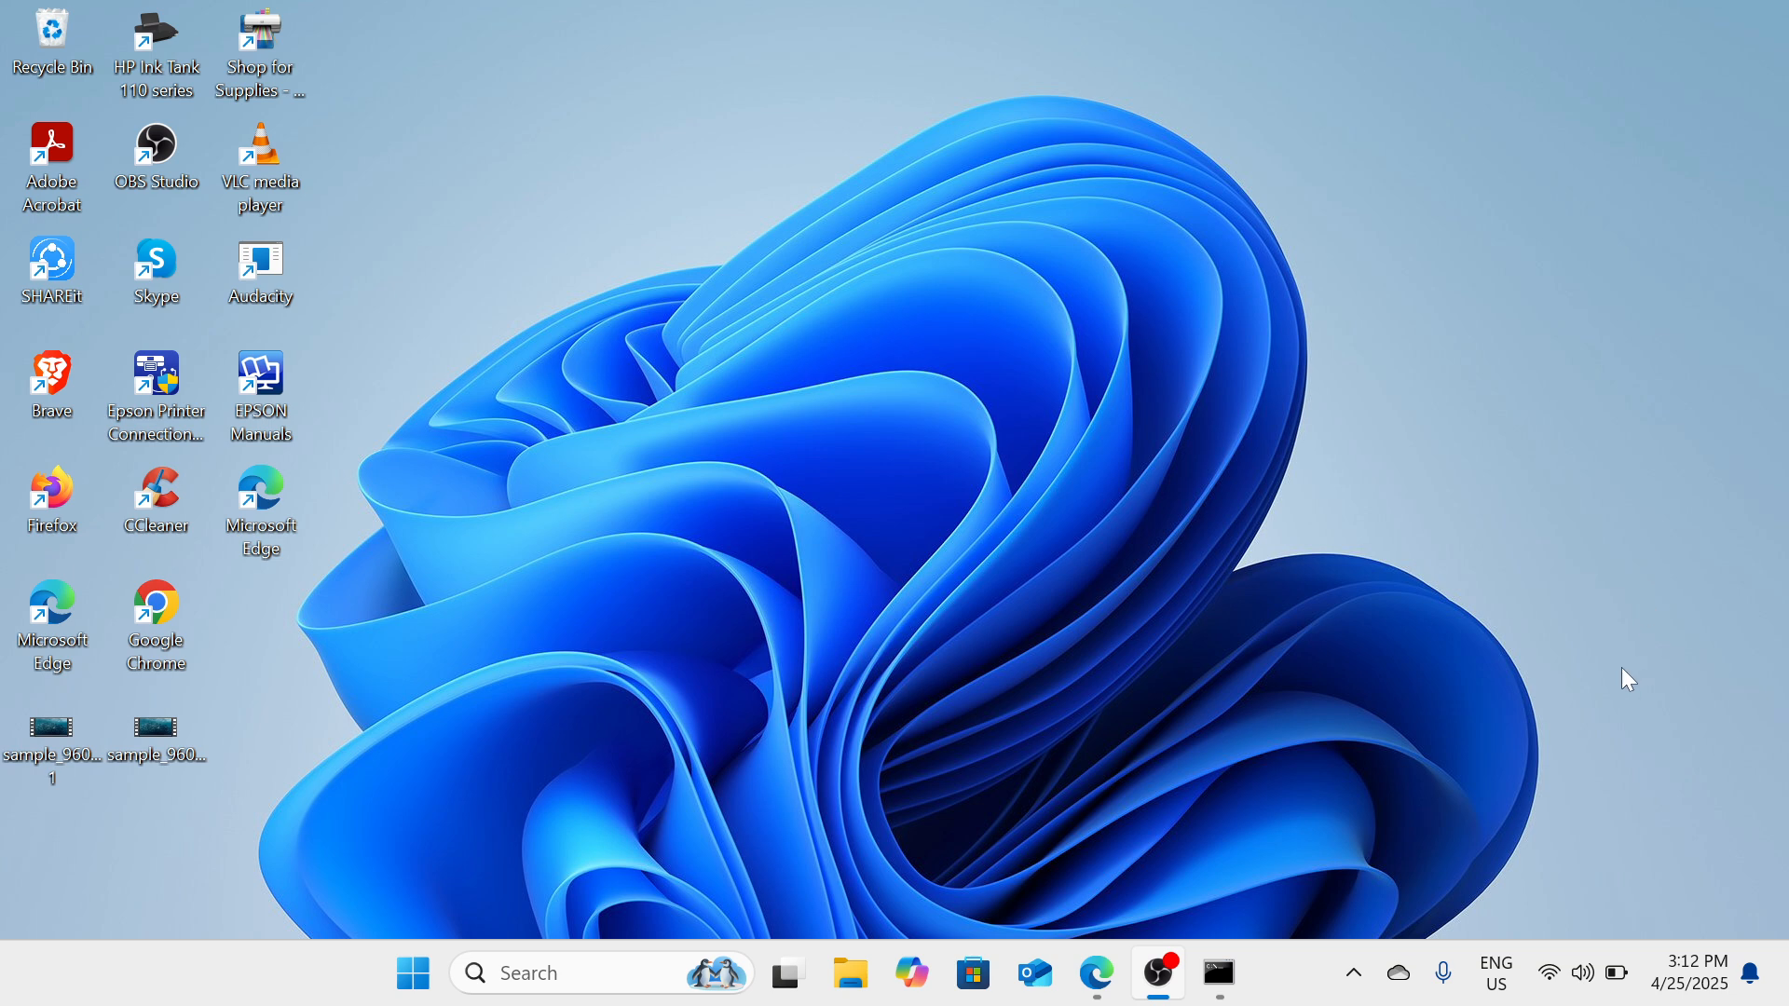